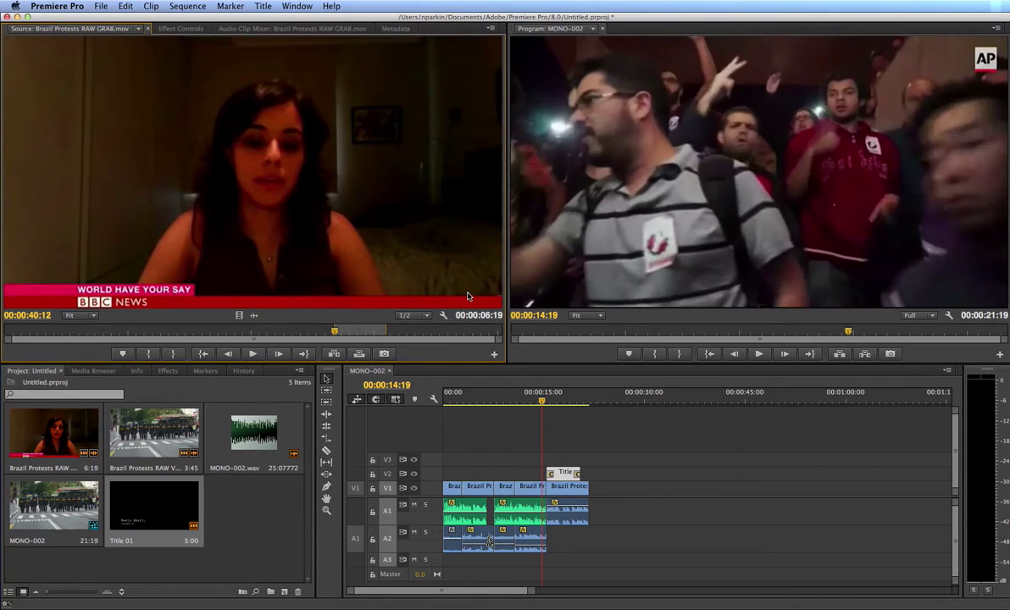
Step: Play and scrub the sequence to review the existing name title
key(space)
key(space)
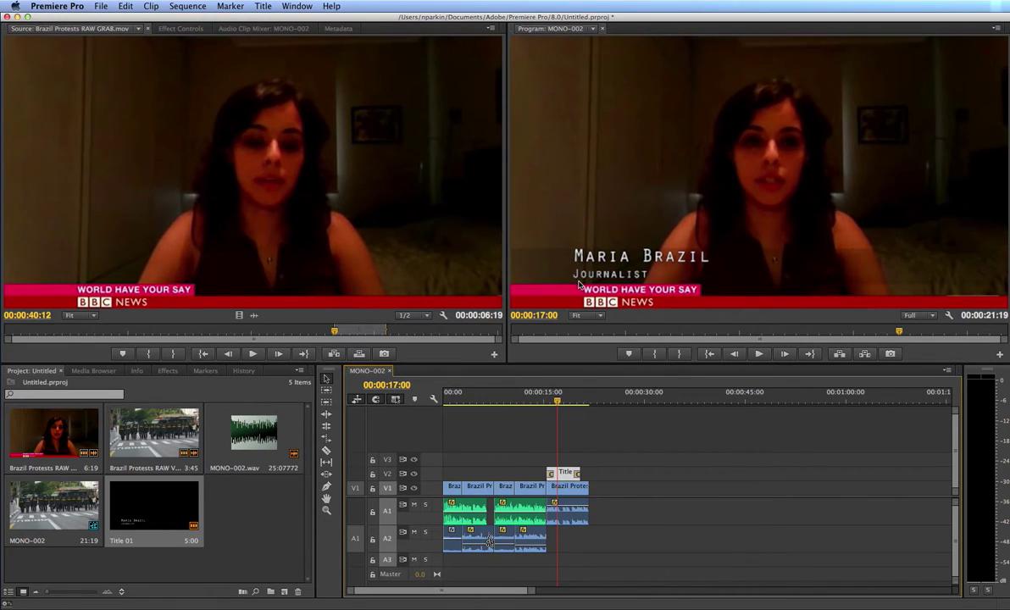
click(563, 402)
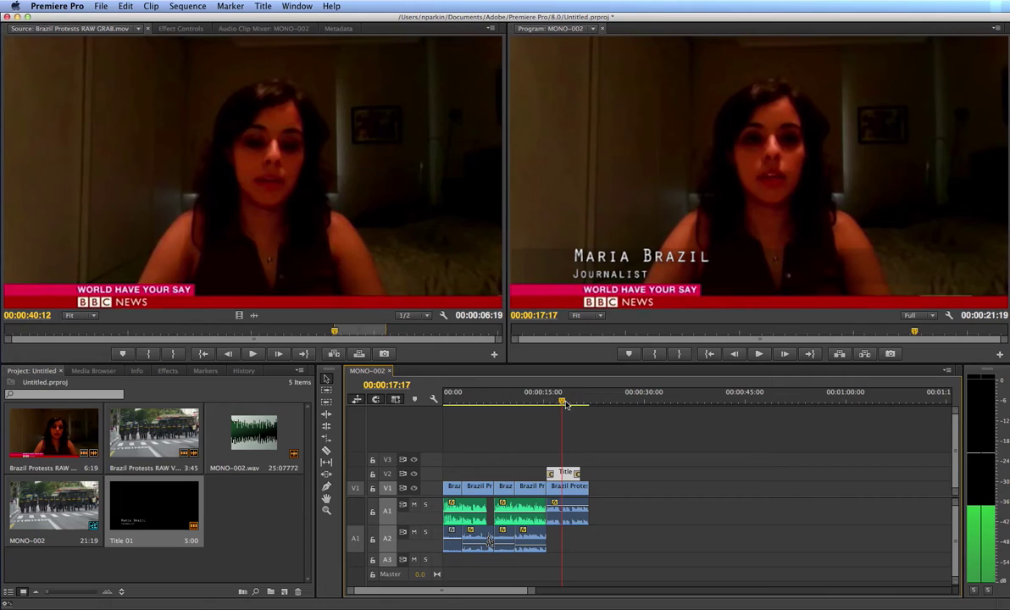
drag(563, 401, 543, 405)
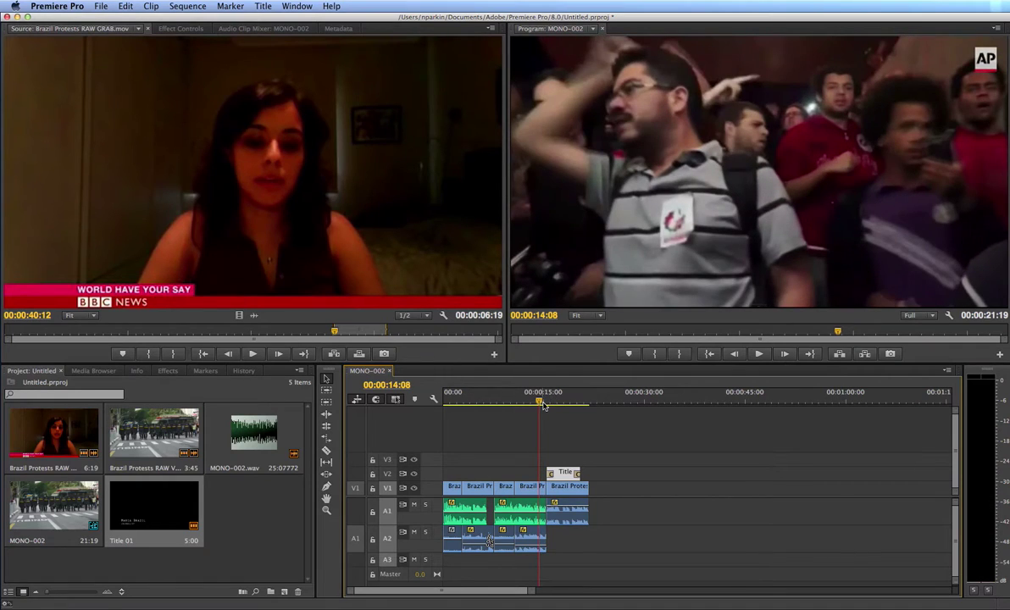
key(space)
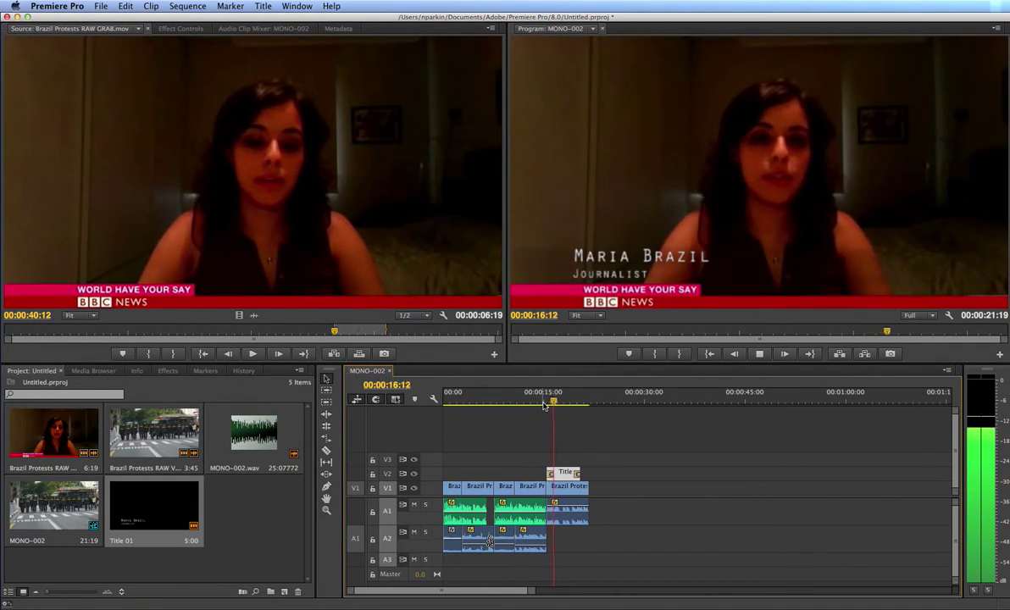
key(space)
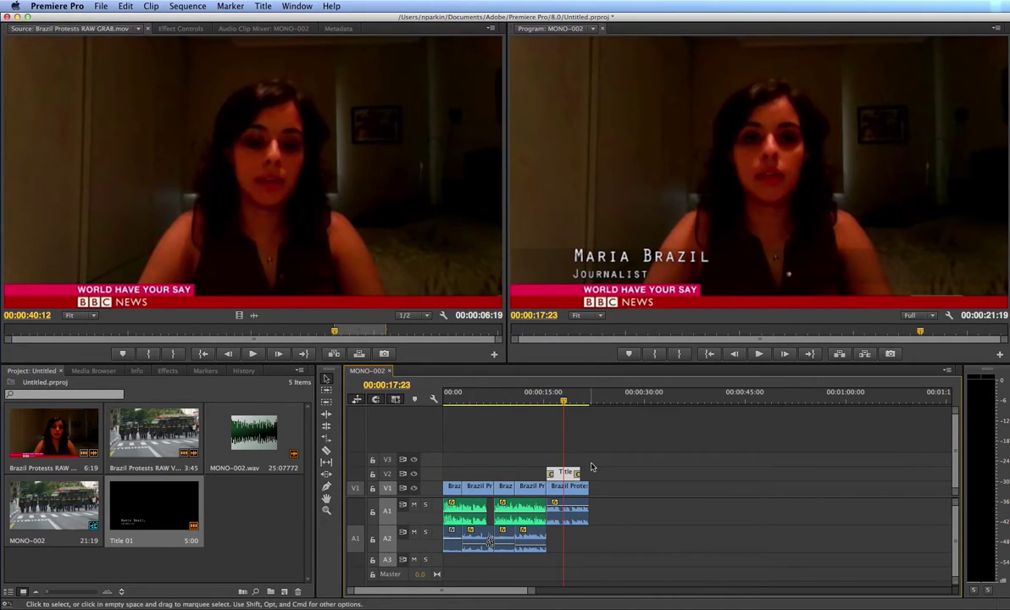
Step: Delete the old Title clip from track V2 and scrub to confirm it is gone
click(565, 472)
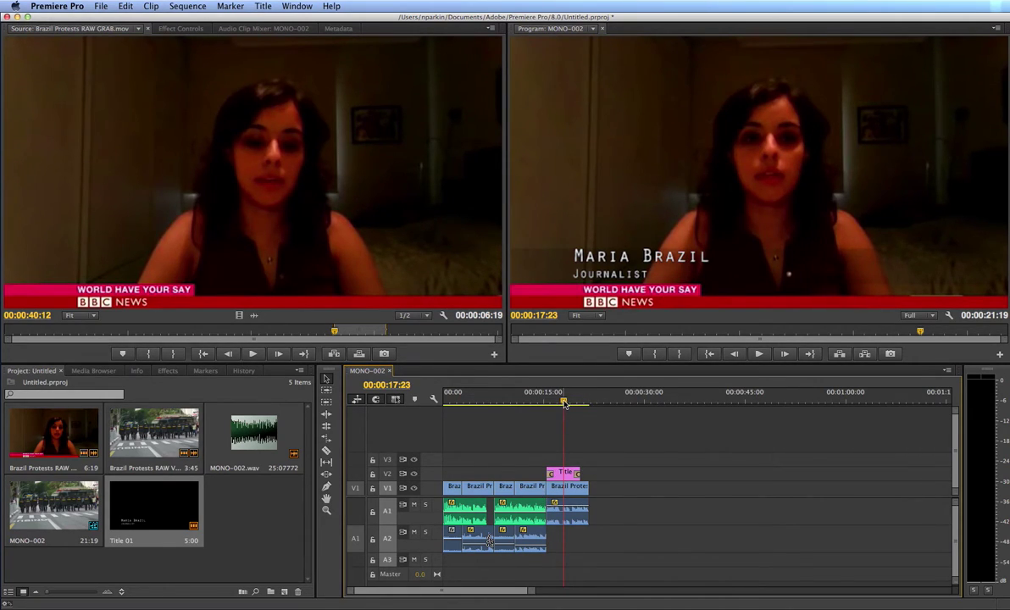
click(547, 457)
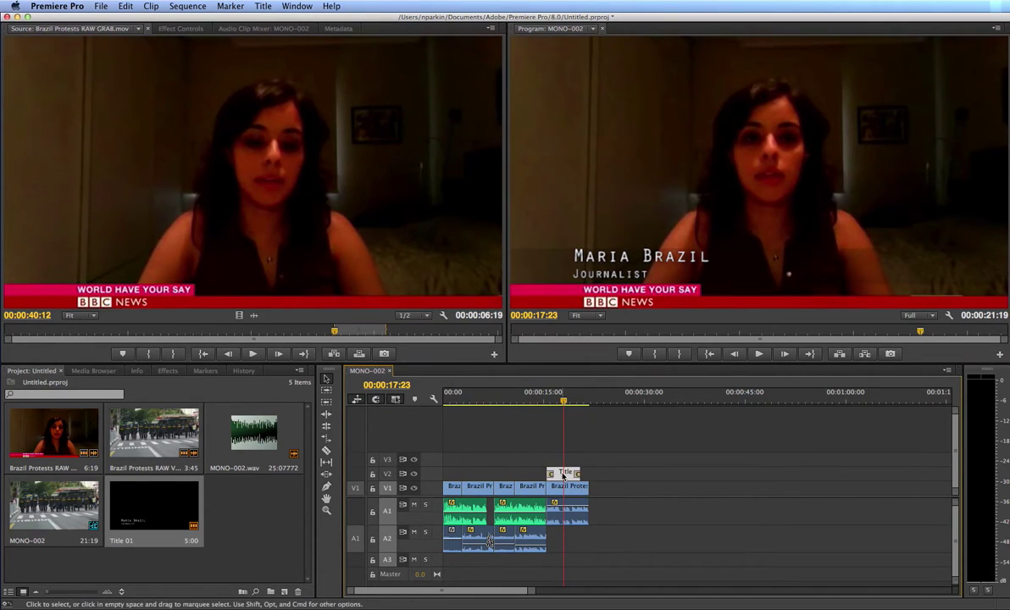
key(Delete)
mouse_move(563, 403)
mouse_down()
mouse_move(554, 401)
mouse_move(564, 403)
mouse_up()
click(568, 492)
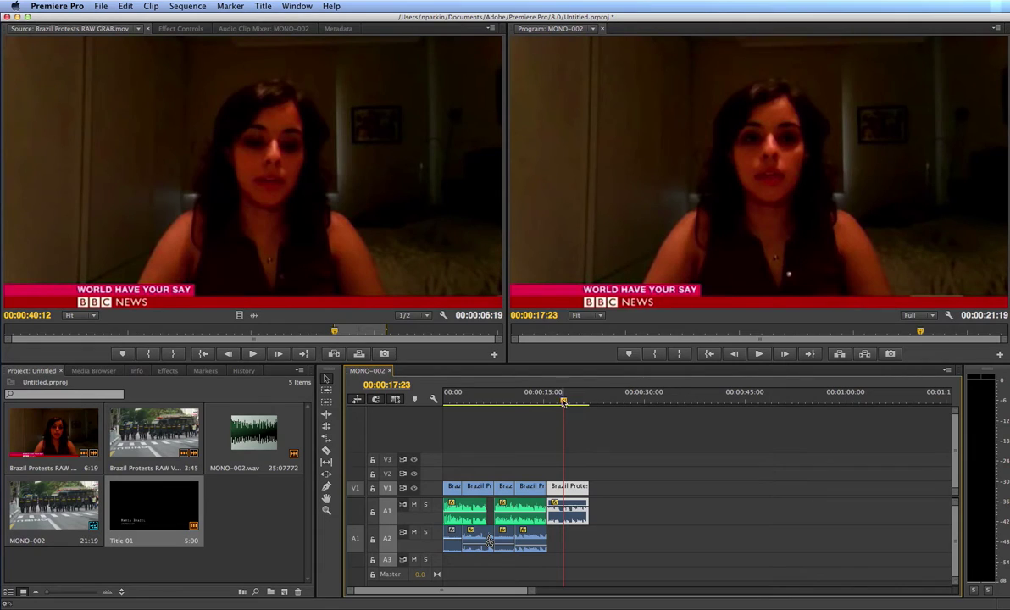
Step: Create a new default still title, 640 × 350, named Title 02
click(263, 6)
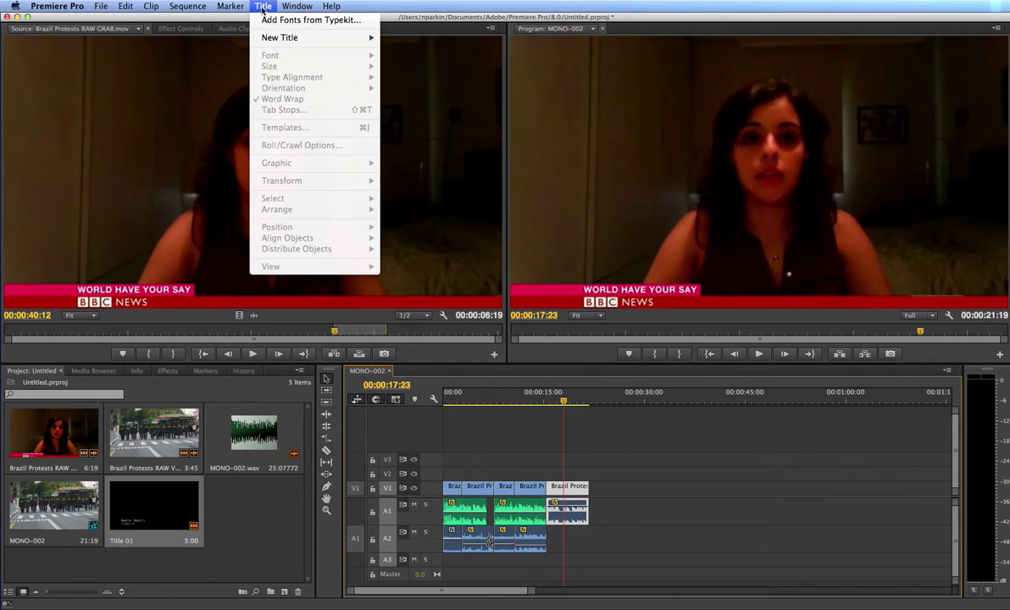
mouse_move(362, 40)
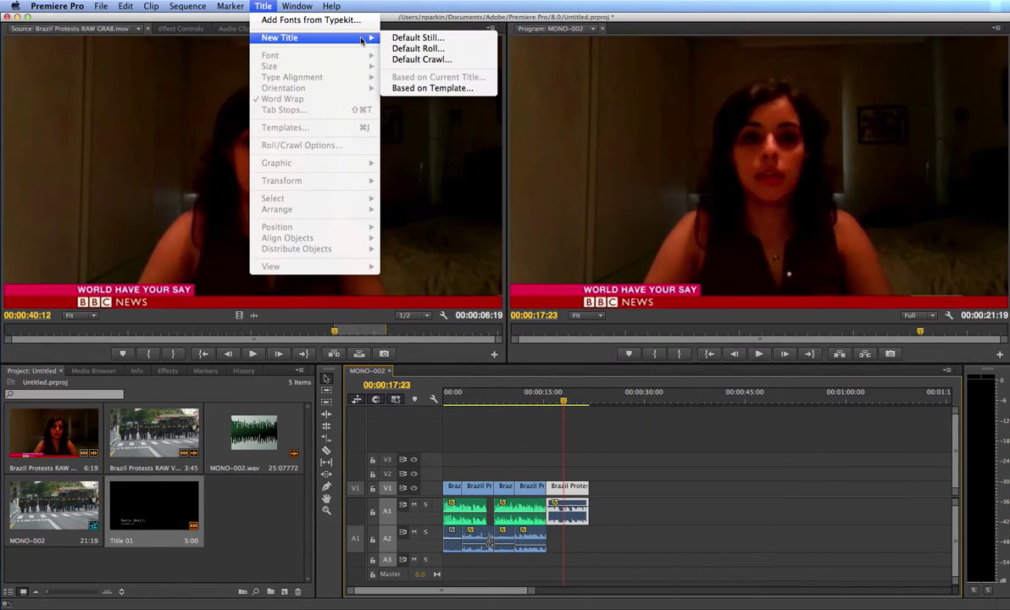
click(396, 41)
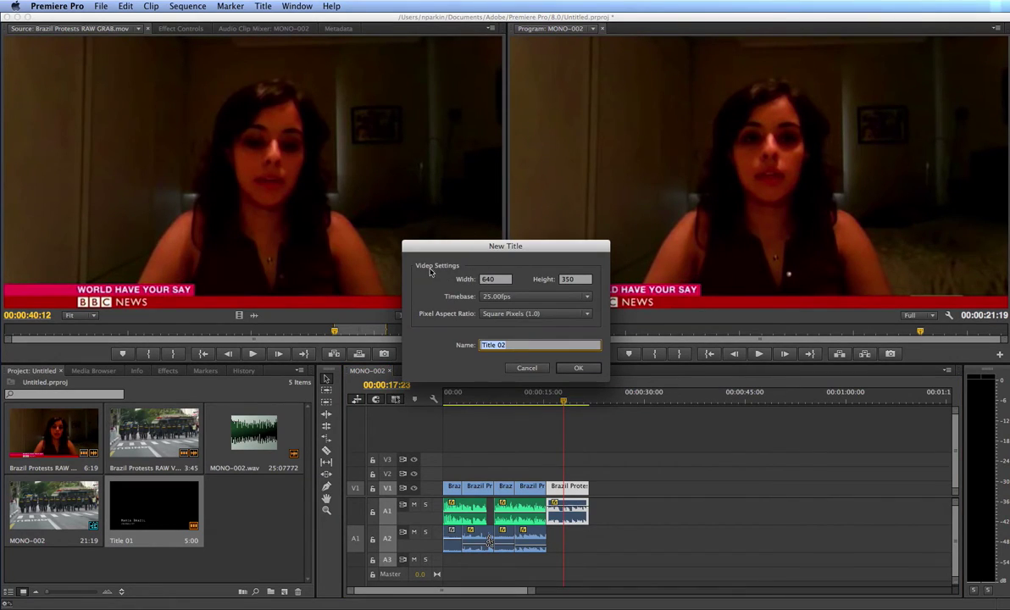
click(496, 285)
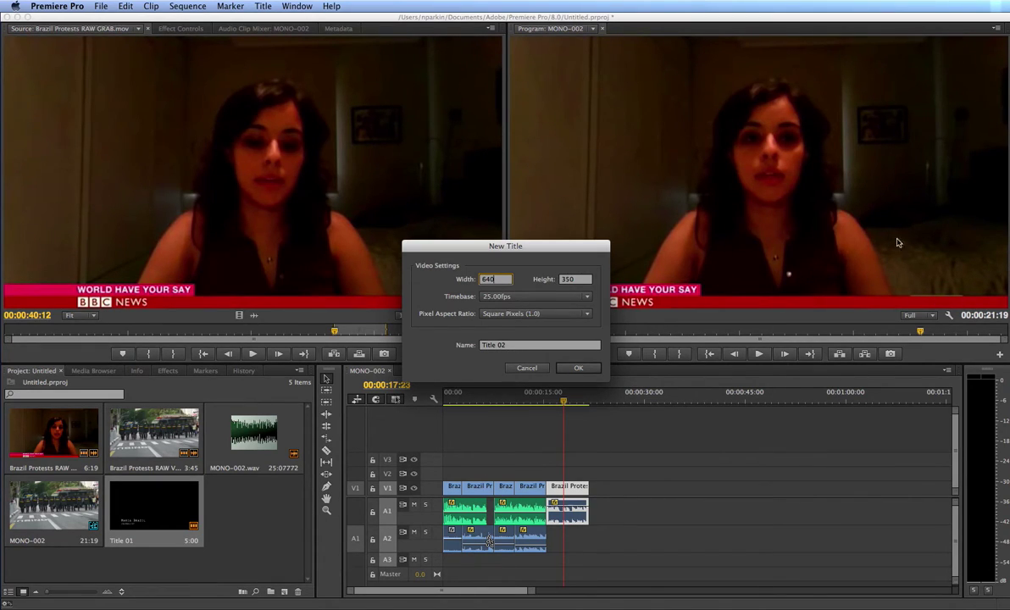
key(Tab)
click(516, 344)
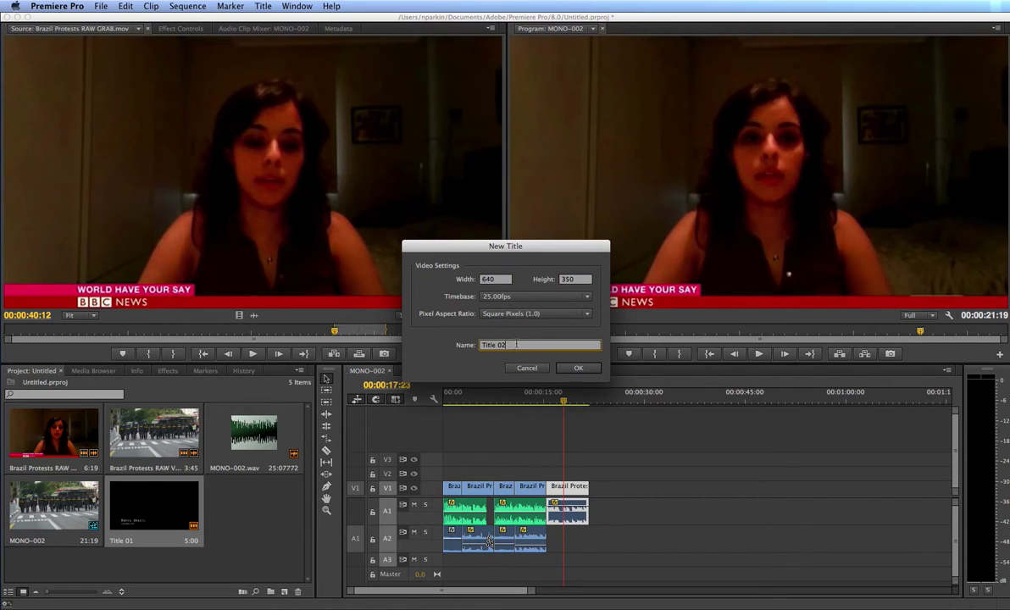
drag(516, 344, 477, 343)
click(579, 368)
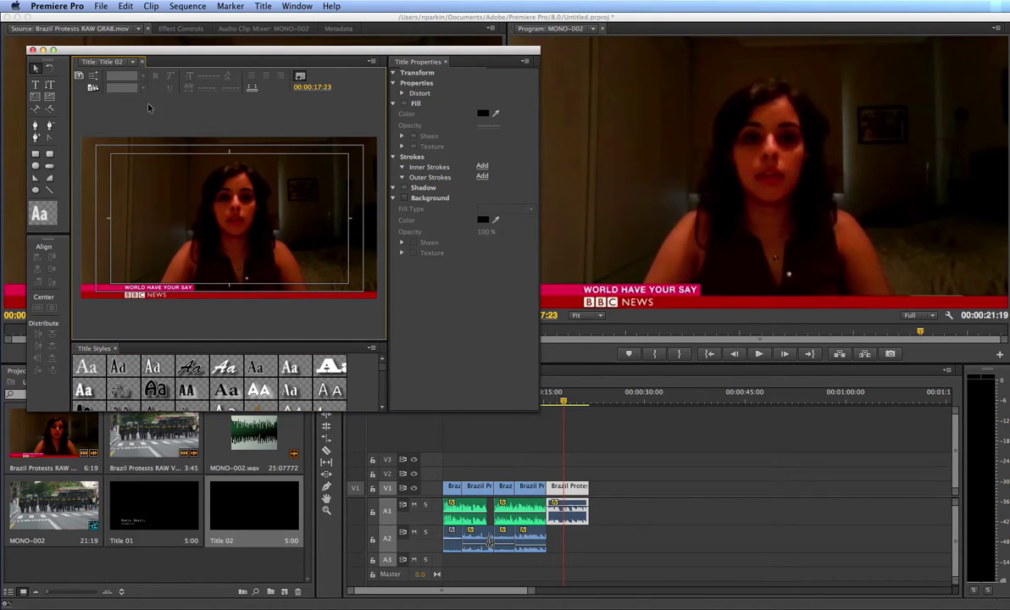
Step: Draw a 638.5 × 52.9 white rectangle across the lower frame above the BBC strap
key(ctrl+super+Escape)
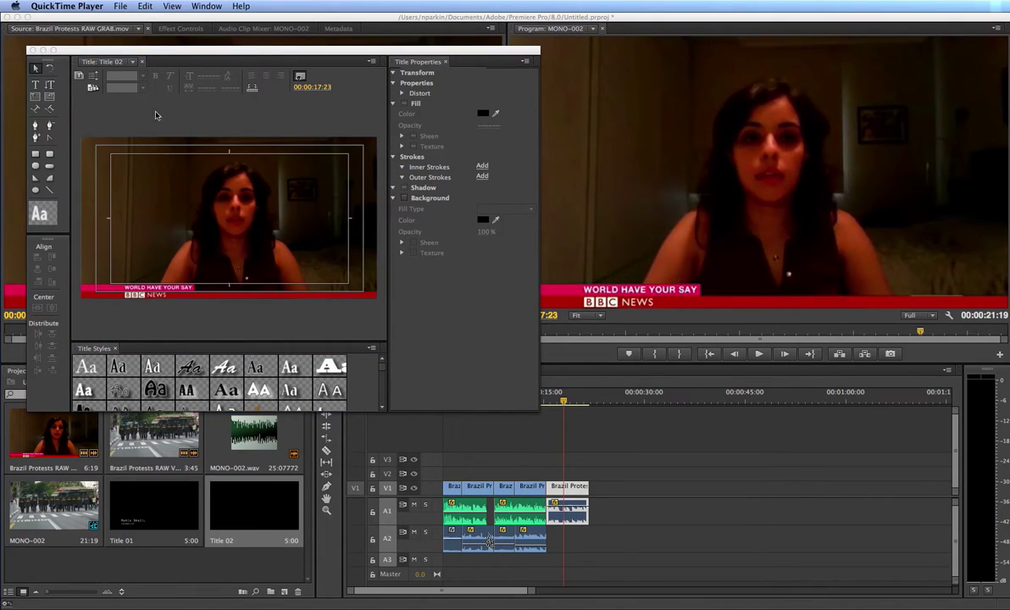
click(218, 125)
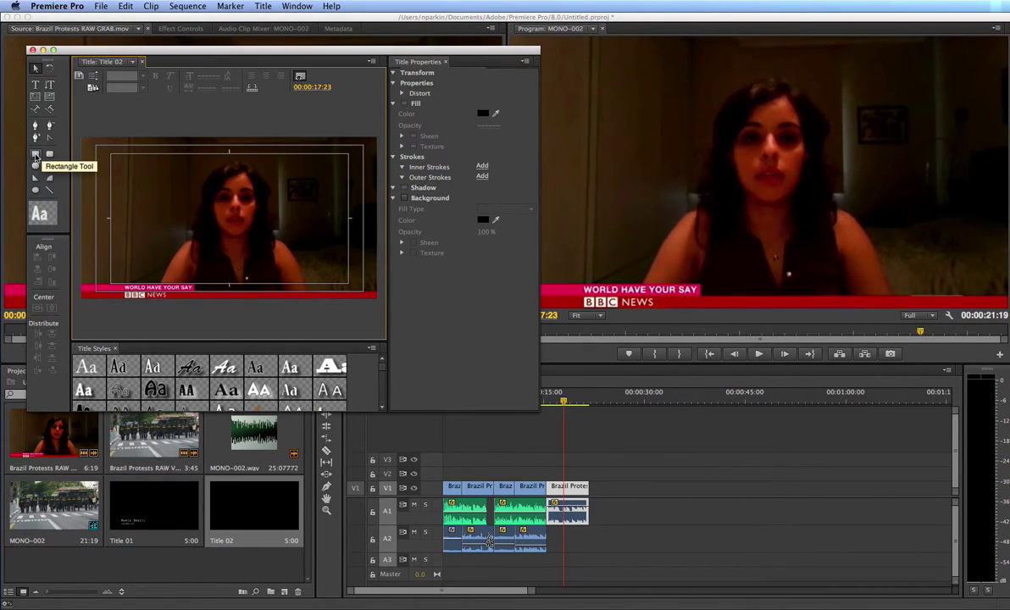
click(36, 155)
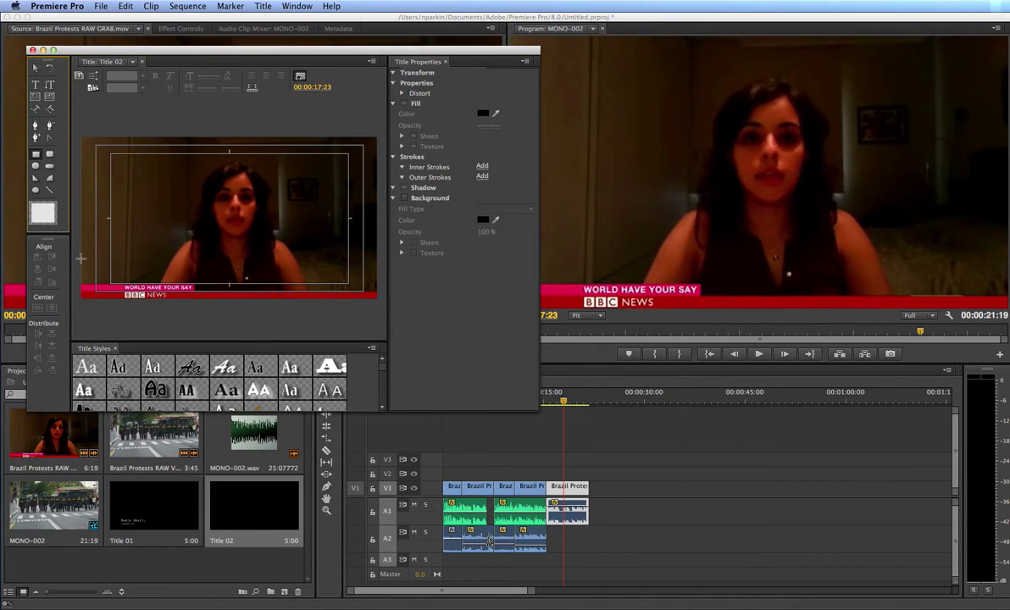
drag(81, 259, 375, 285)
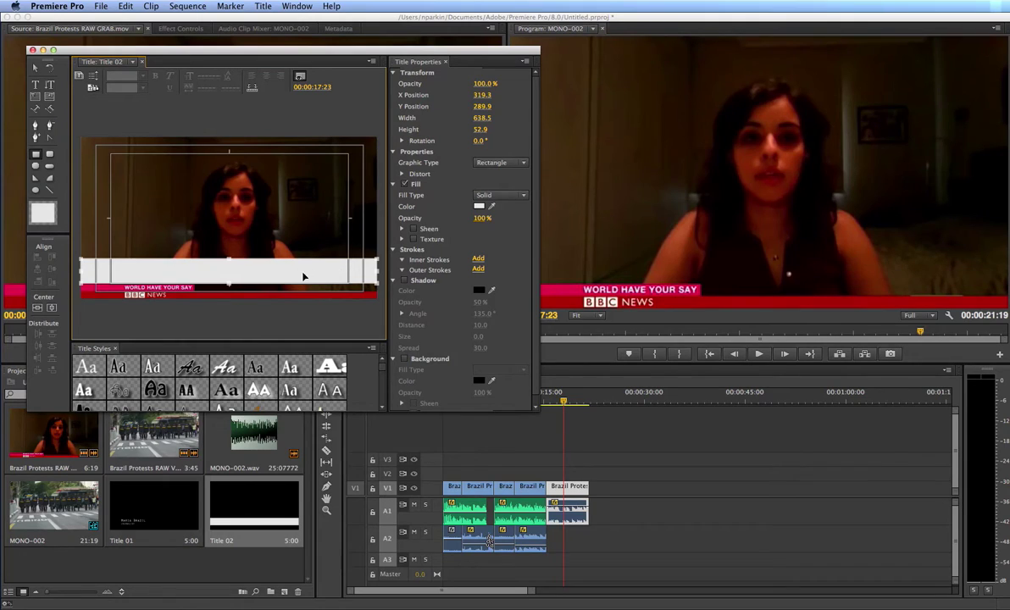
Step: Set the rectangle's fill colour to pure black (000000)
click(481, 208)
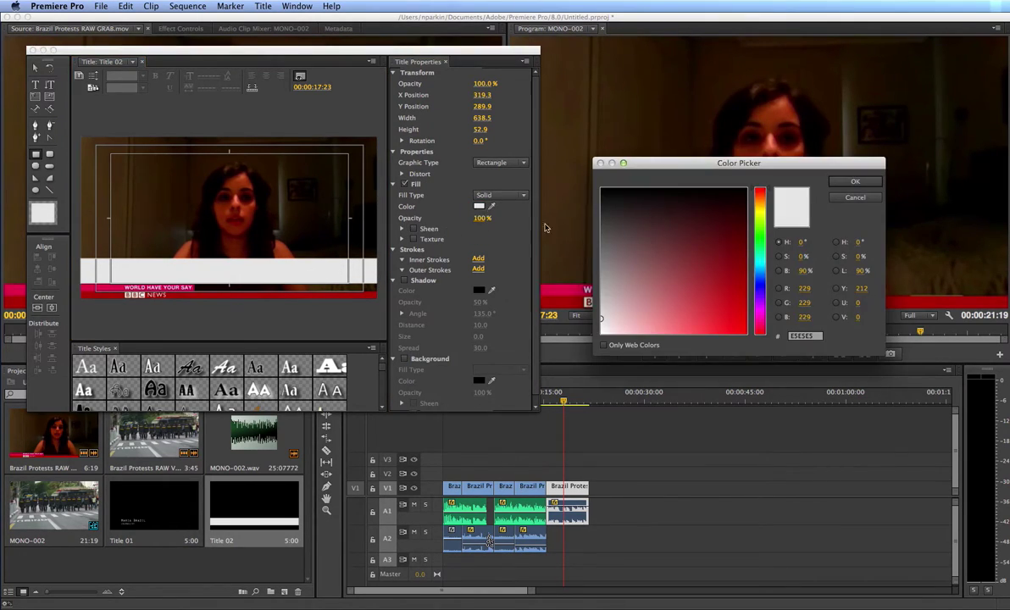
mouse_move(597, 199)
mouse_down()
mouse_move(638, 218)
mouse_move(603, 187)
mouse_up()
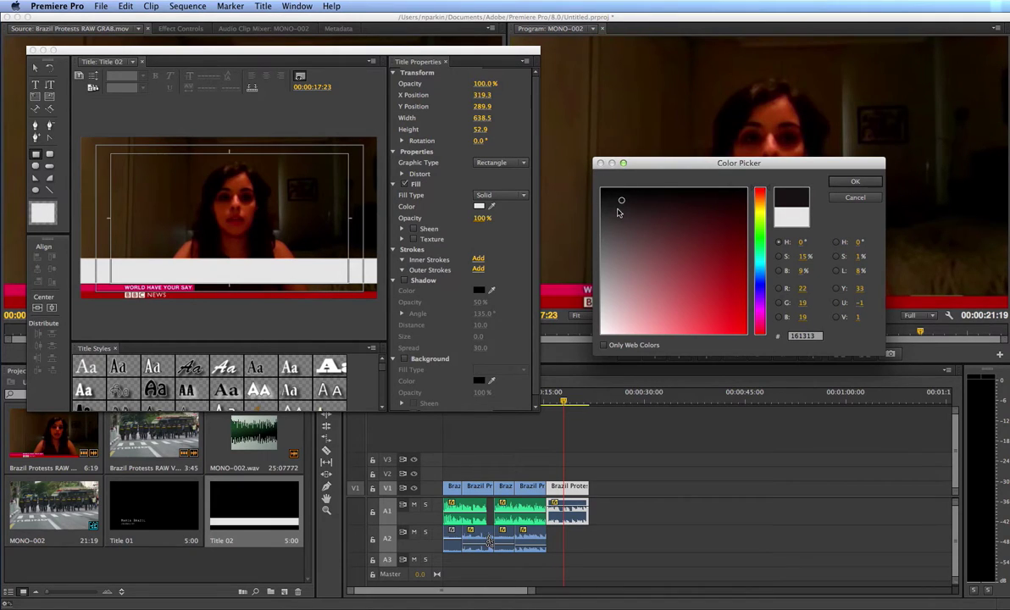
click(856, 182)
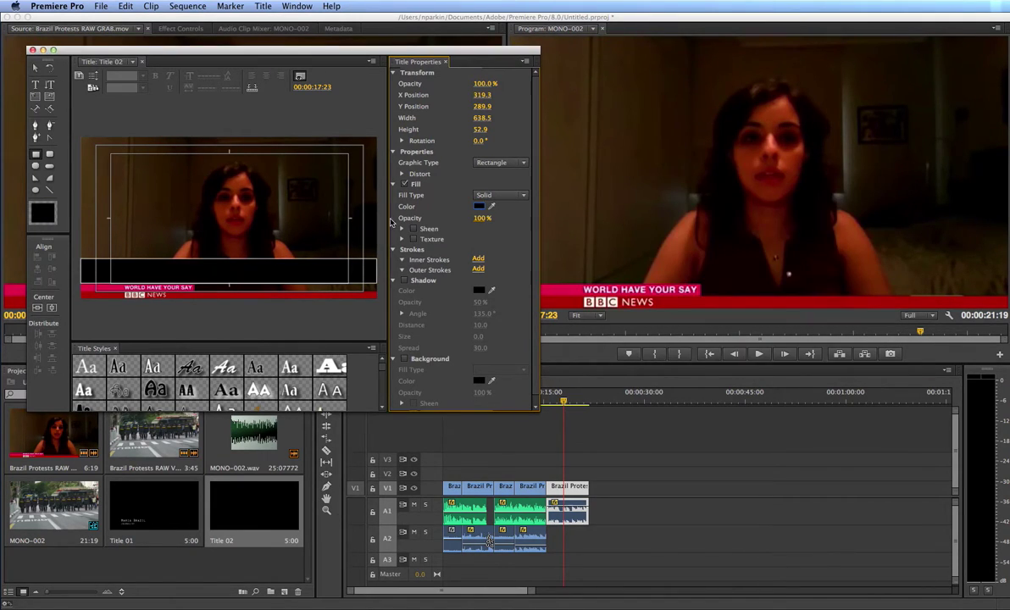
click(481, 208)
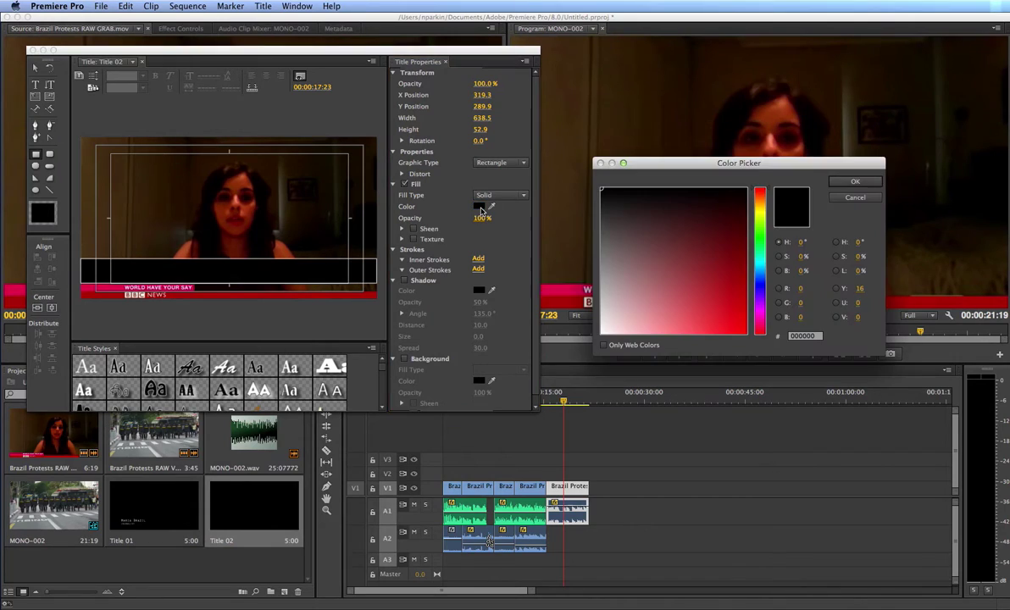
click(603, 193)
click(855, 181)
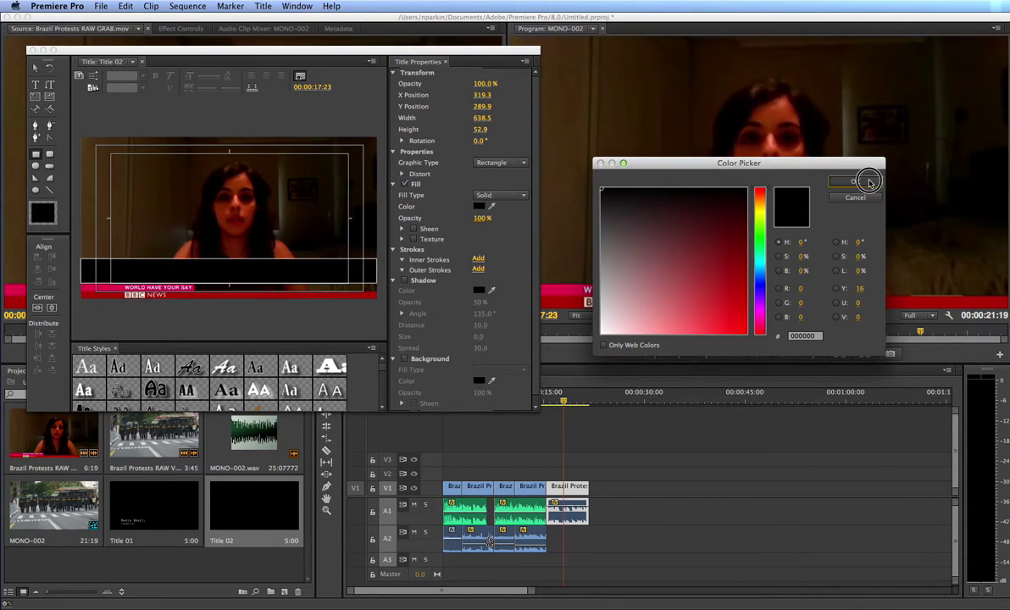
click(180, 273)
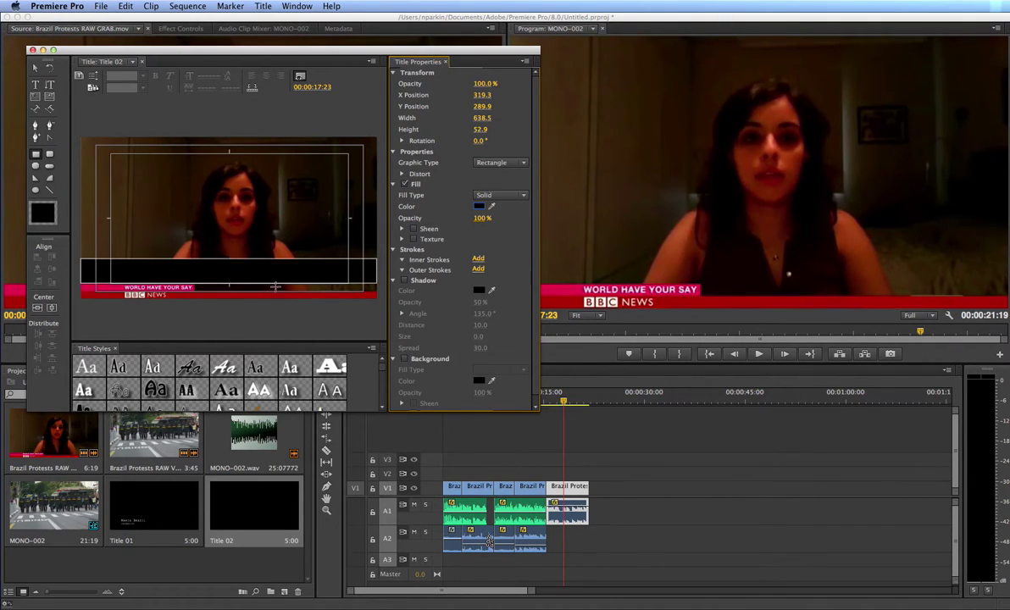
Step: Lower the black bar's fill opacity to 44% in Title Properties
click(418, 259)
drag(483, 222, 452, 222)
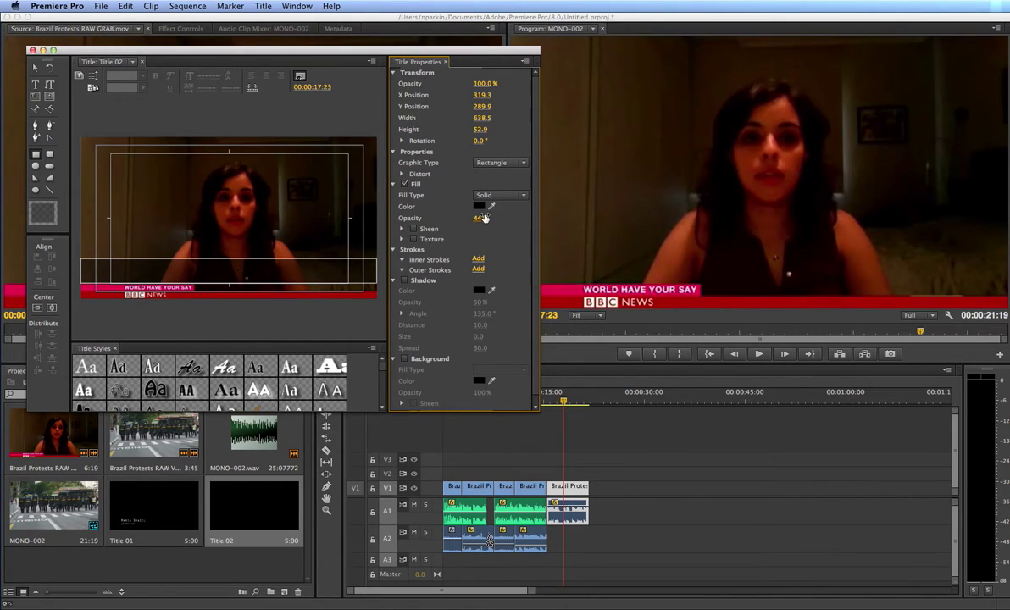
click(201, 277)
drag(480, 218, 461, 217)
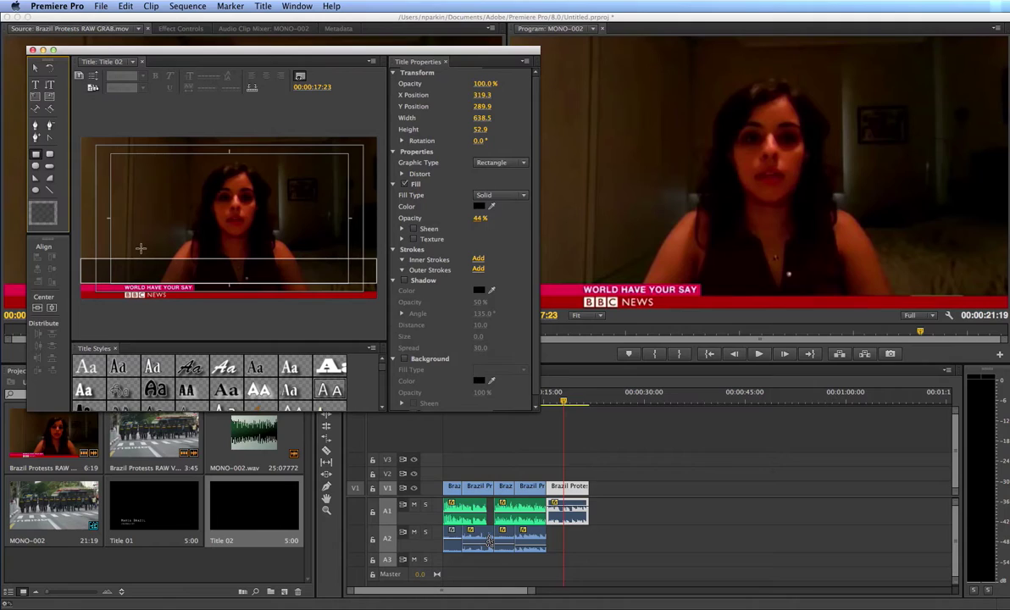
Step: Deselect the bar and apply Orator White 90 as the current text style
click(35, 70)
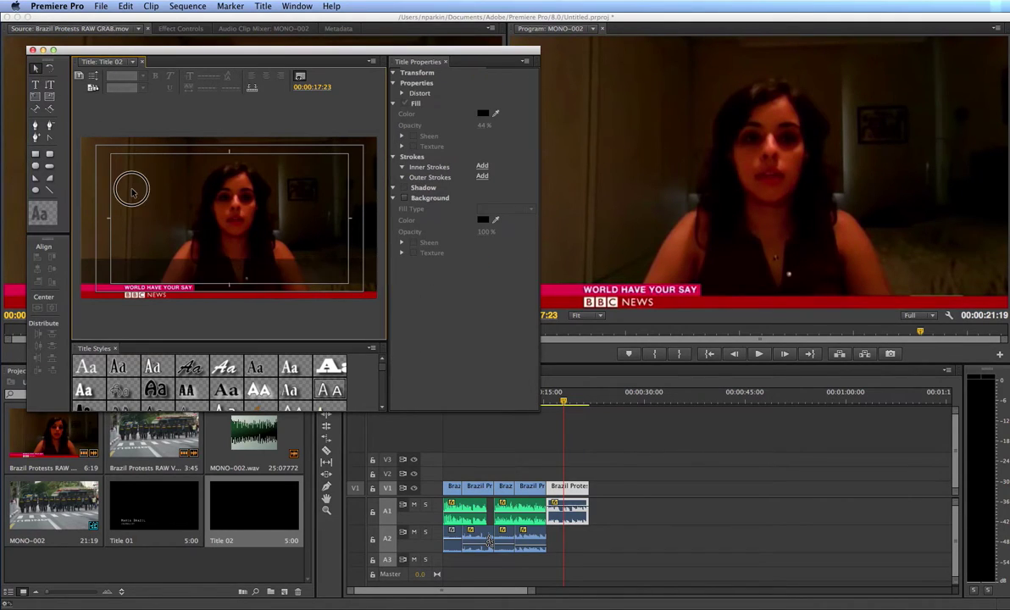
click(172, 259)
key(Delete)
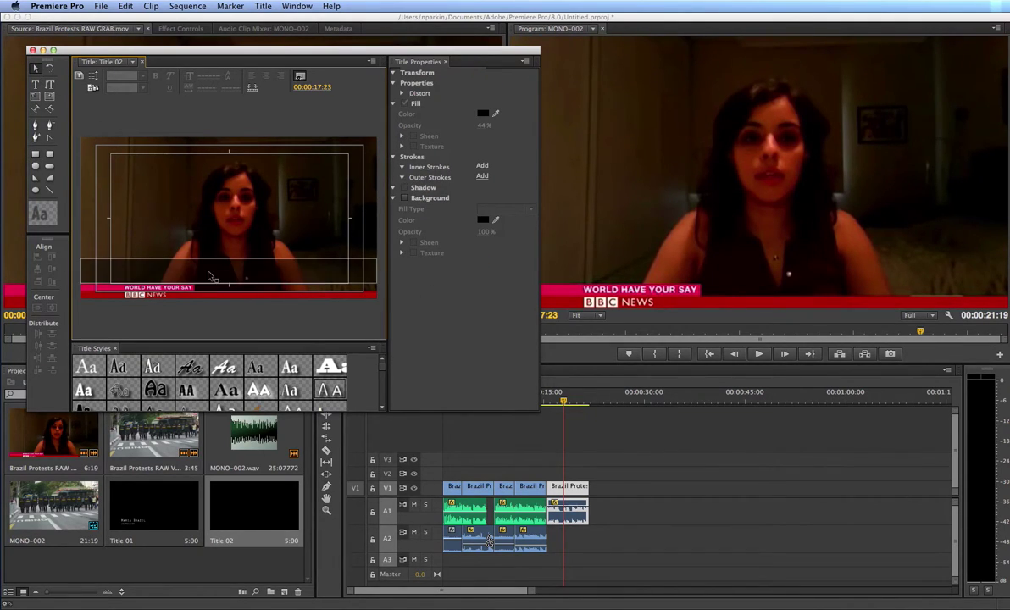
click(136, 203)
click(131, 180)
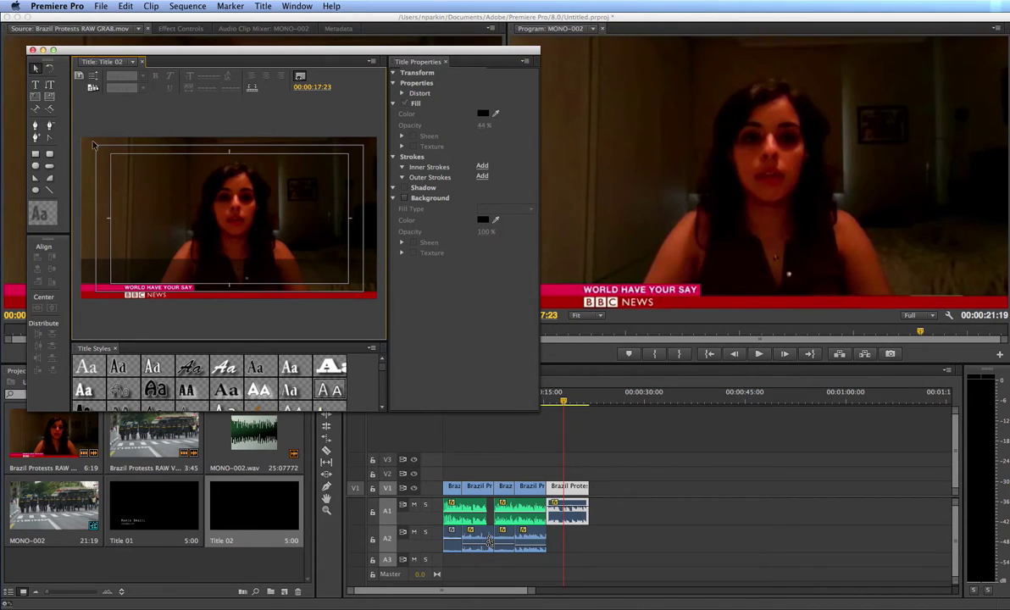
click(283, 198)
click(35, 87)
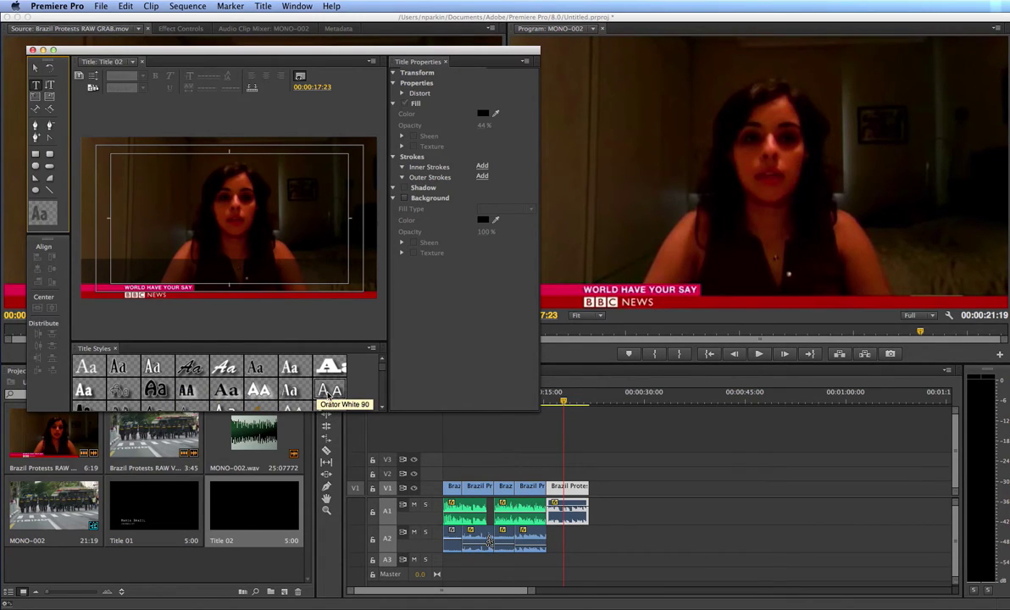
click(328, 392)
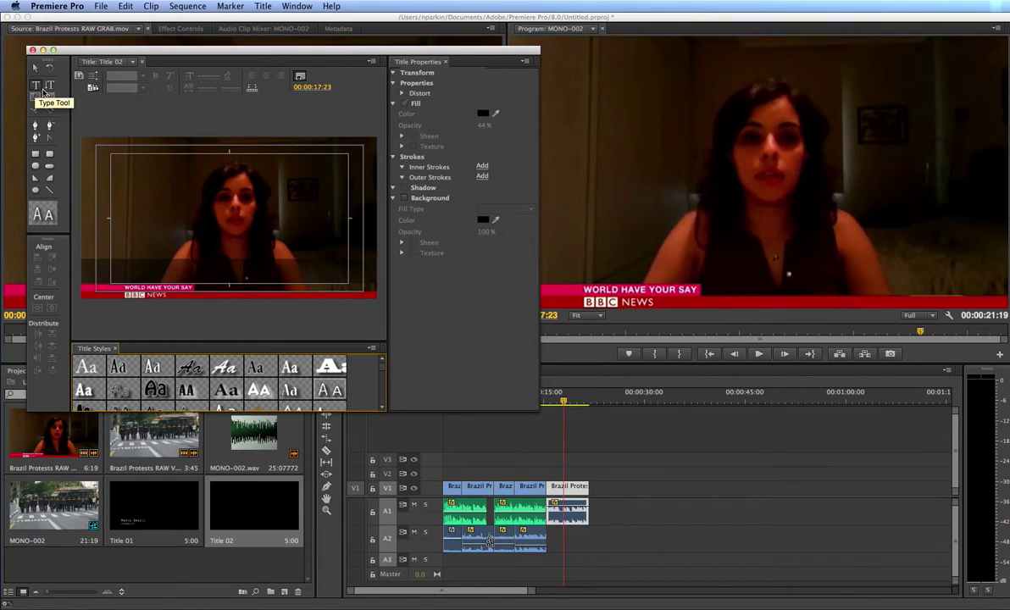
Step: Type the speaker's name as point text and shrink it to font size 23
click(34, 85)
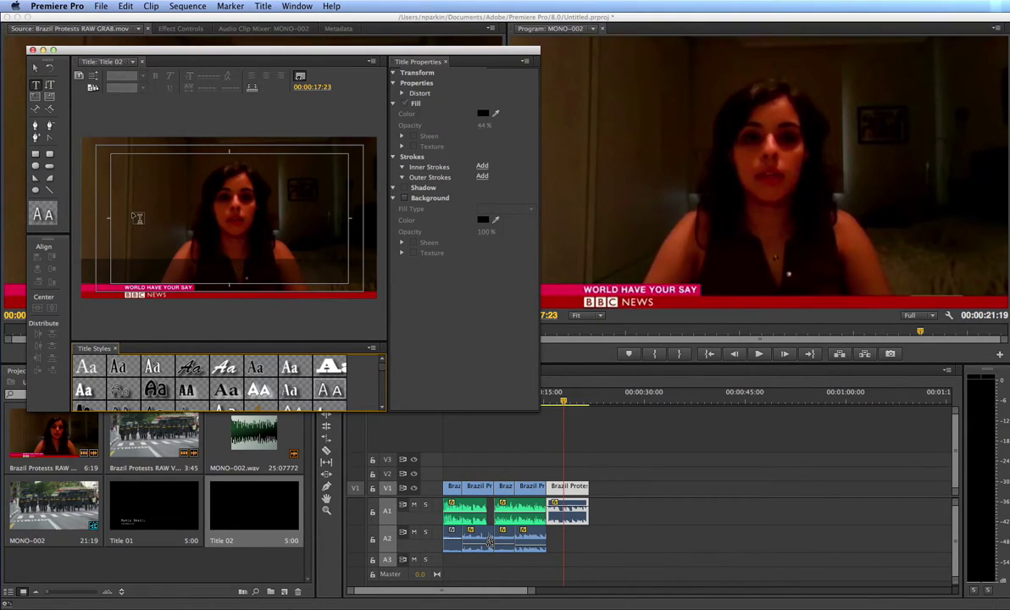
click(129, 204)
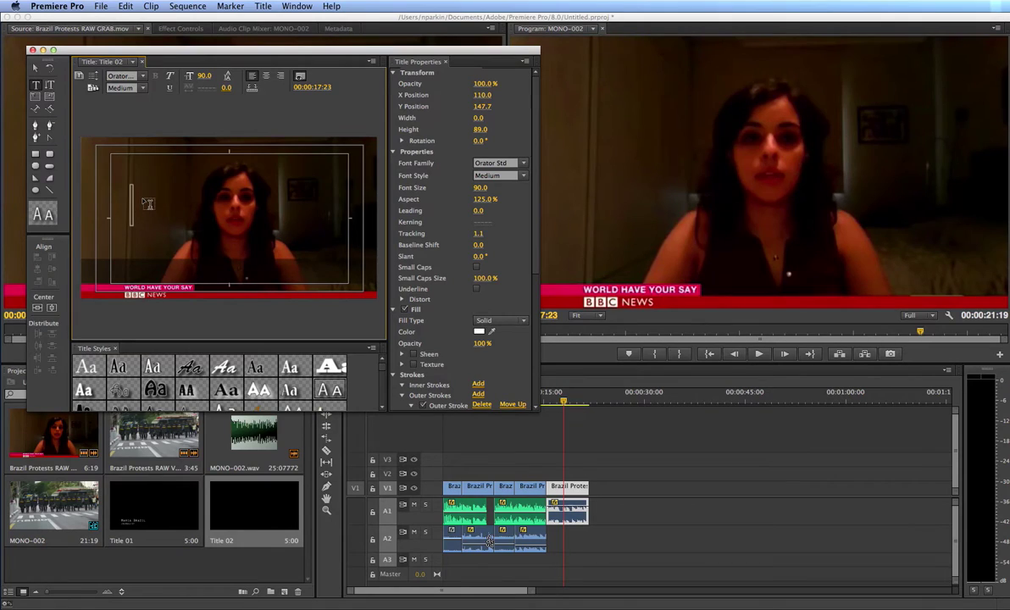
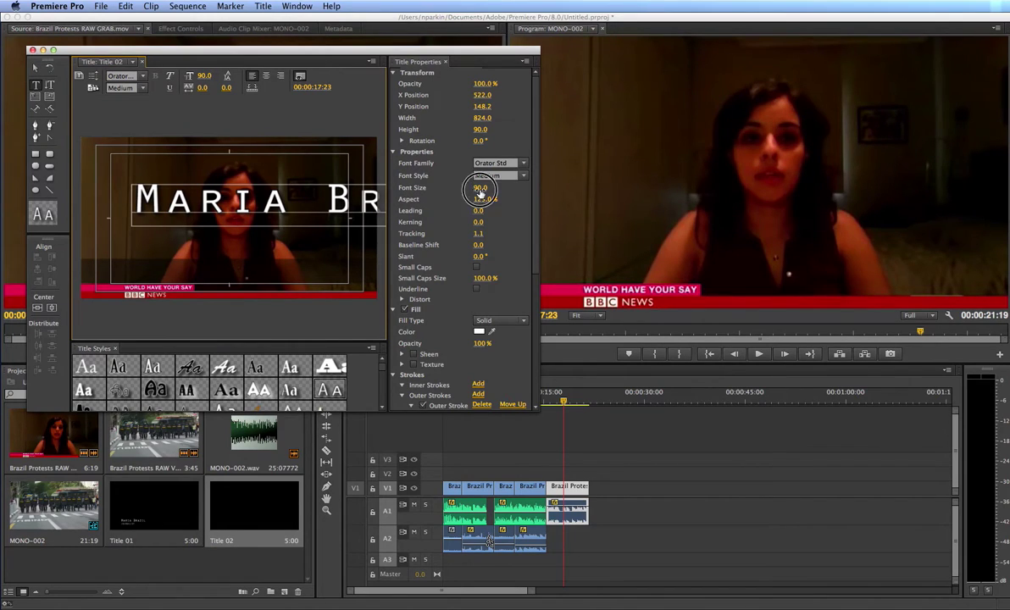
mouse_move(480, 192)
mouse_down()
mouse_move(421, 192)
mouse_move(484, 188)
mouse_up()
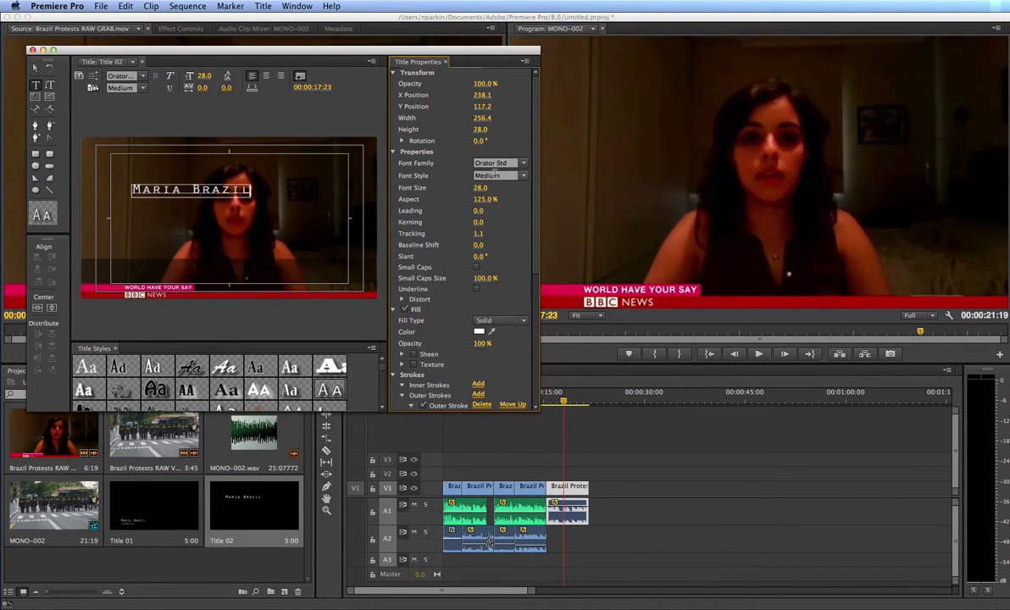
drag(474, 187, 458, 187)
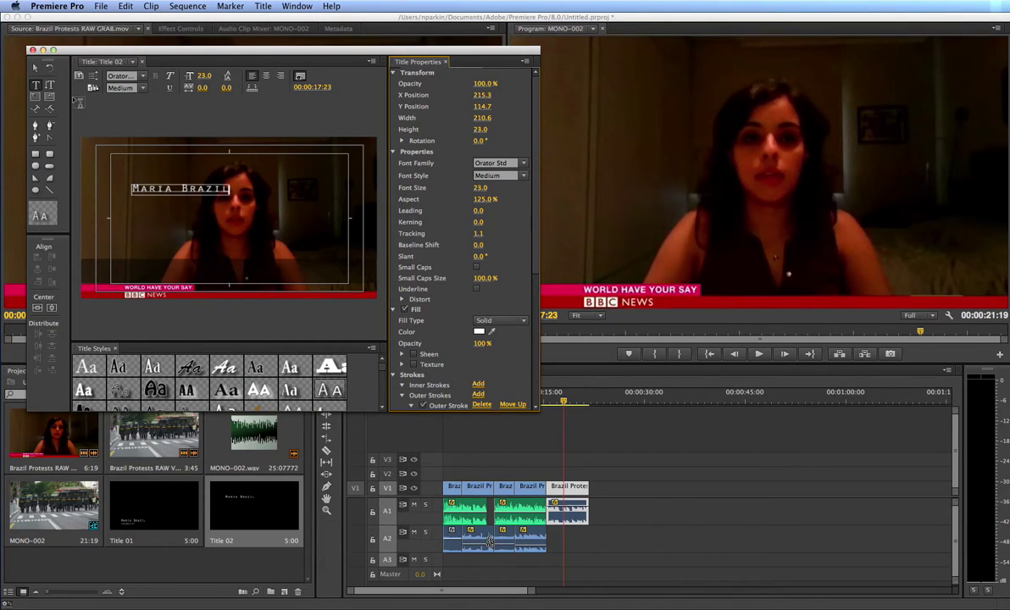
click(34, 67)
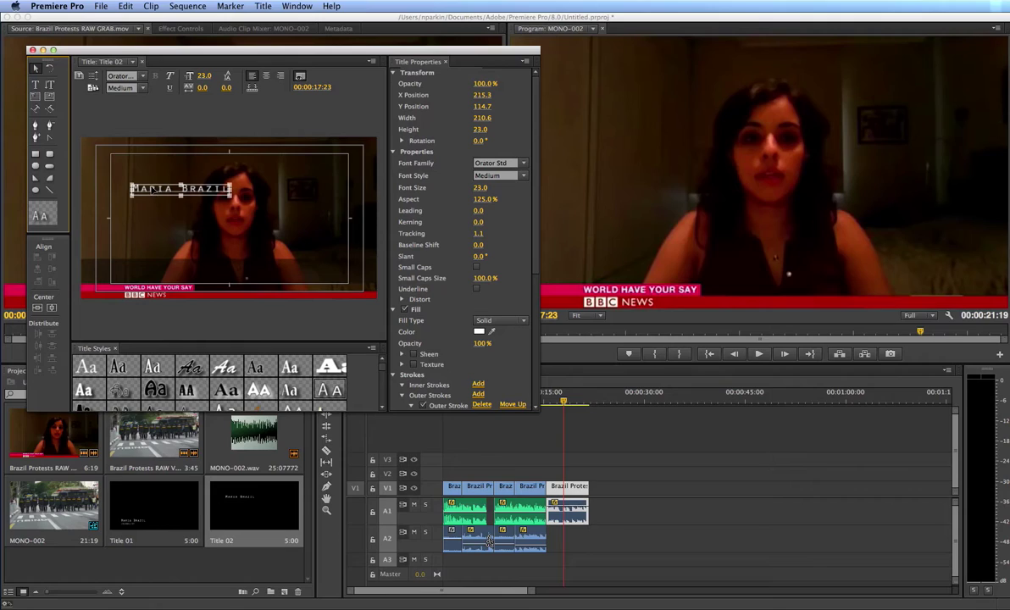
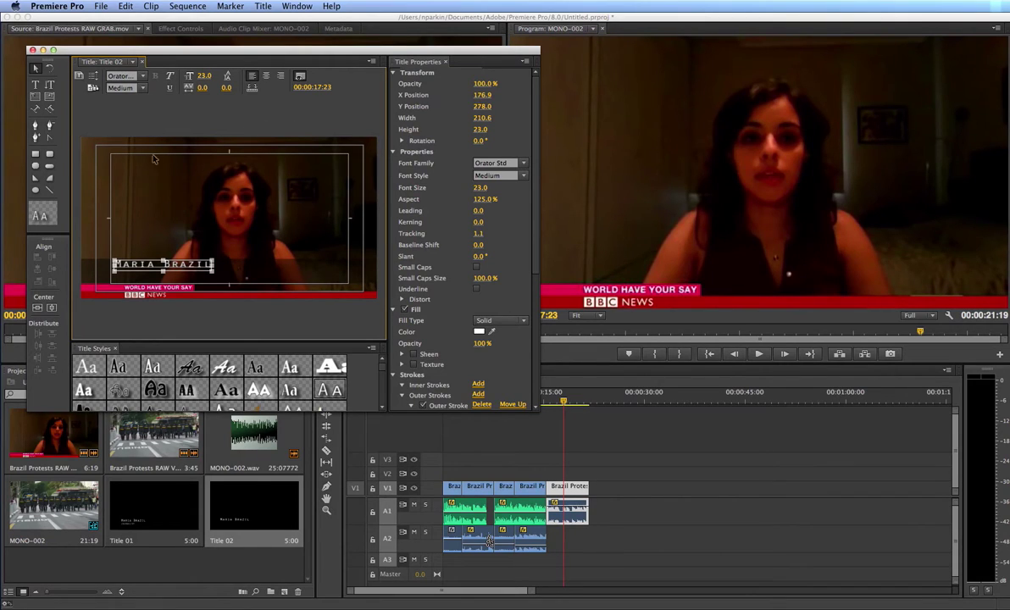
Step: Nudge the name text one pixel up within the translucent dark lower-third bar
click(141, 150)
click(142, 272)
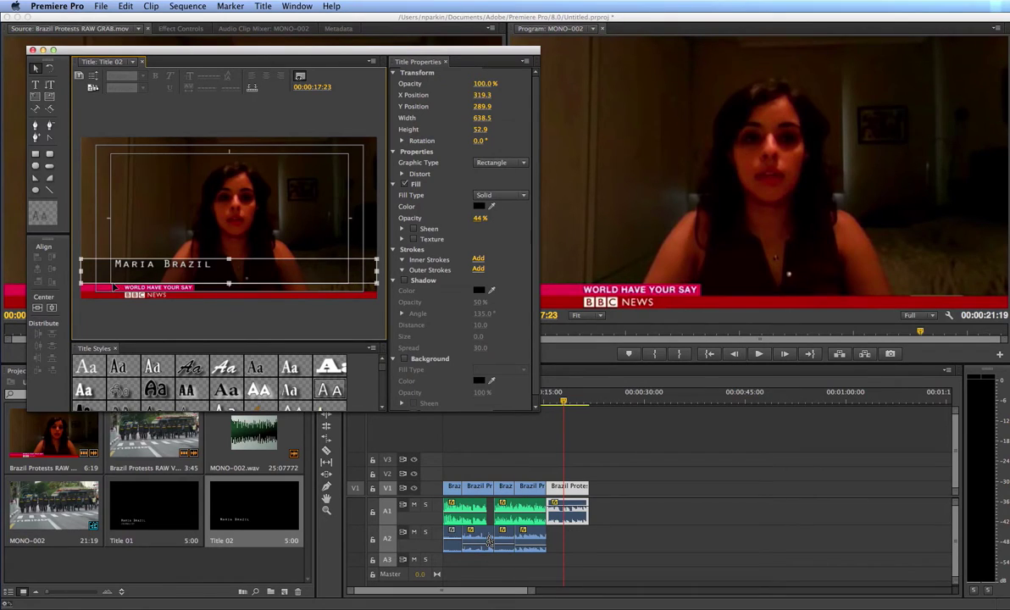
click(114, 159)
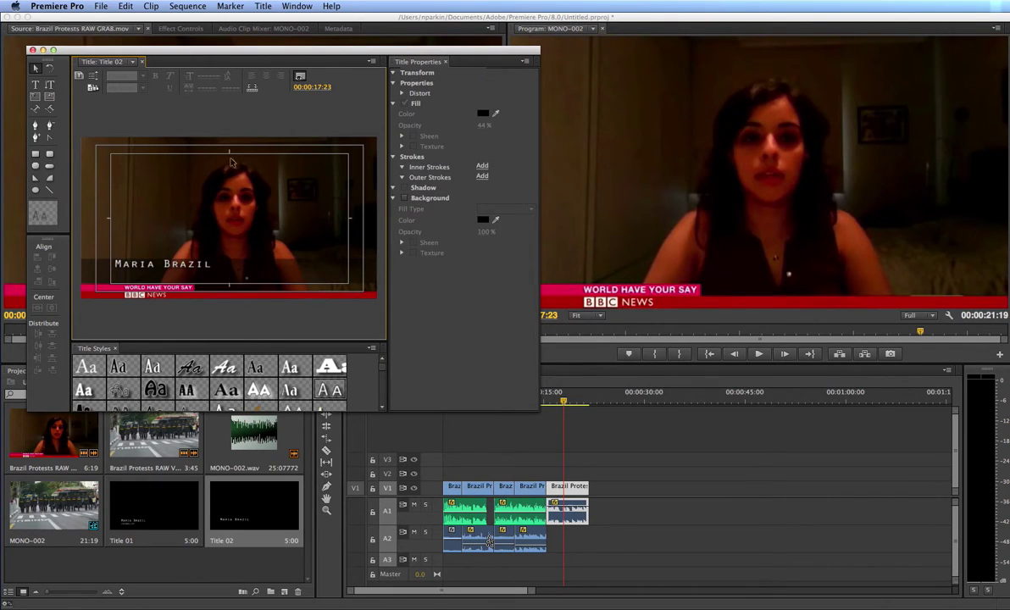
click(128, 264)
drag(127, 264, 129, 264)
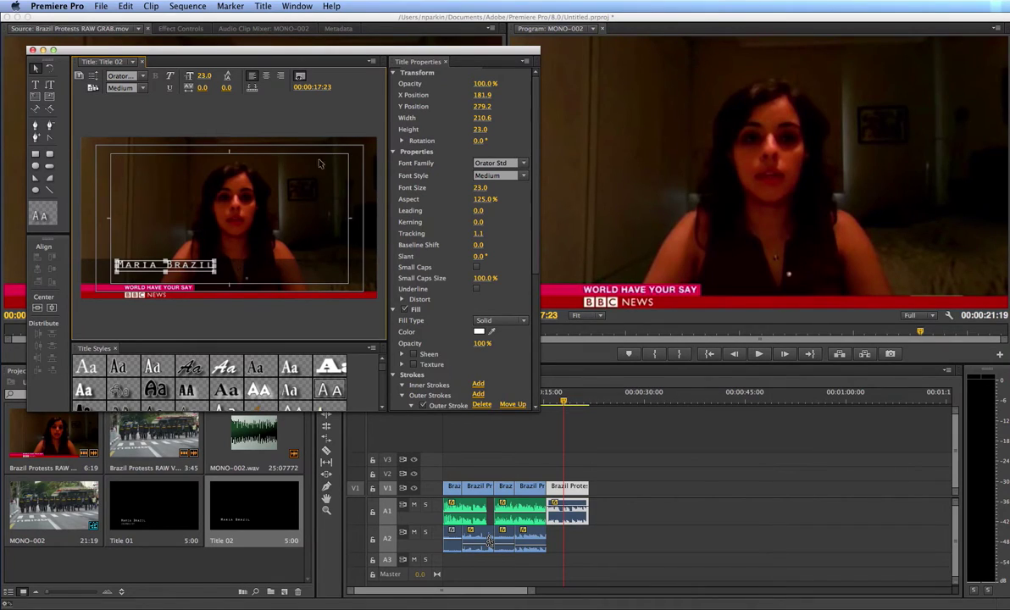
click(121, 282)
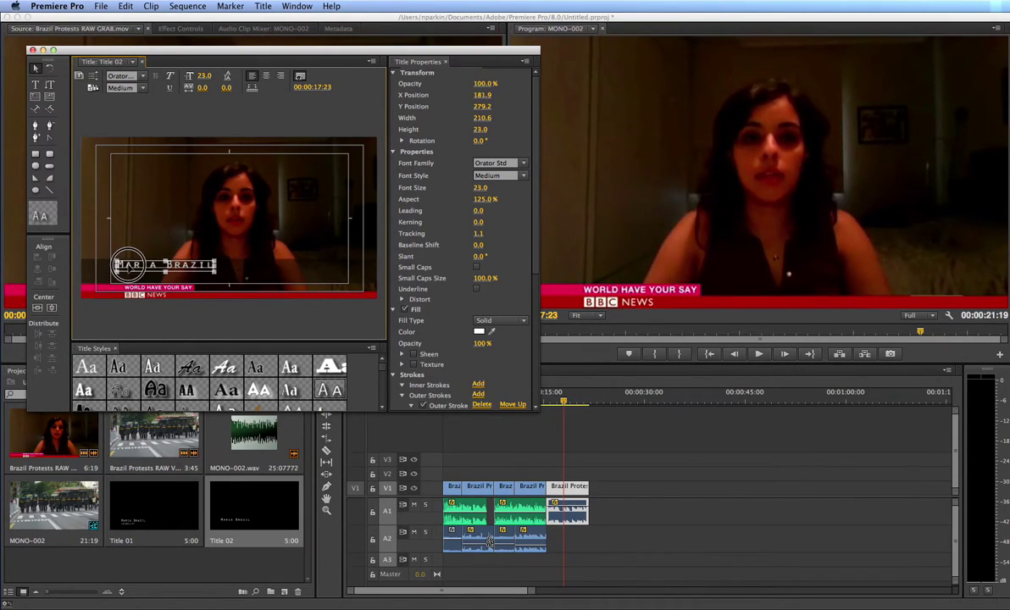
click(176, 272)
click(156, 212)
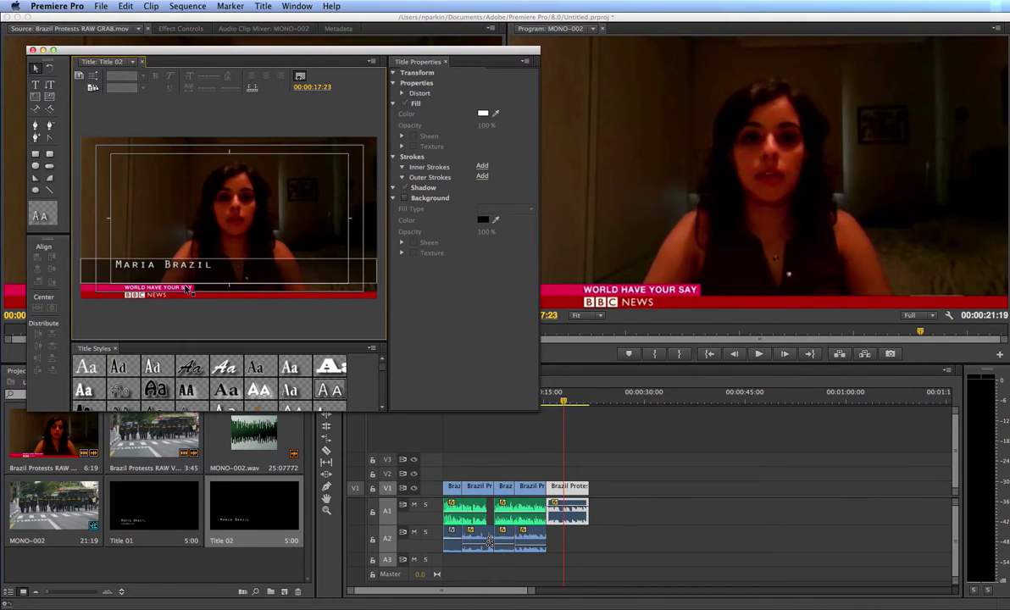
click(34, 84)
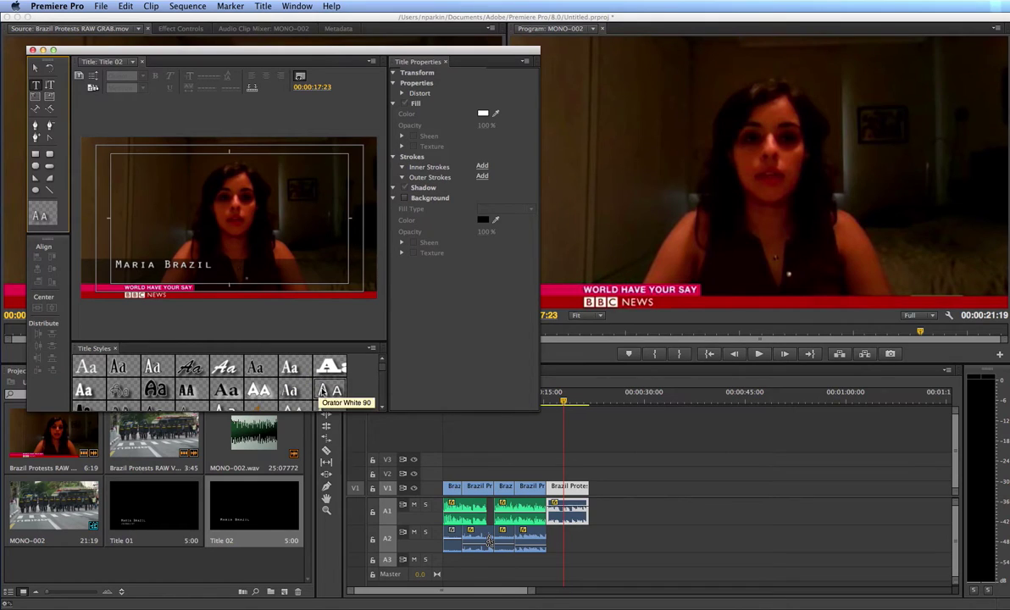
Step: Add a JOURNALIST line at font size 18 and move it beneath the name
click(134, 186)
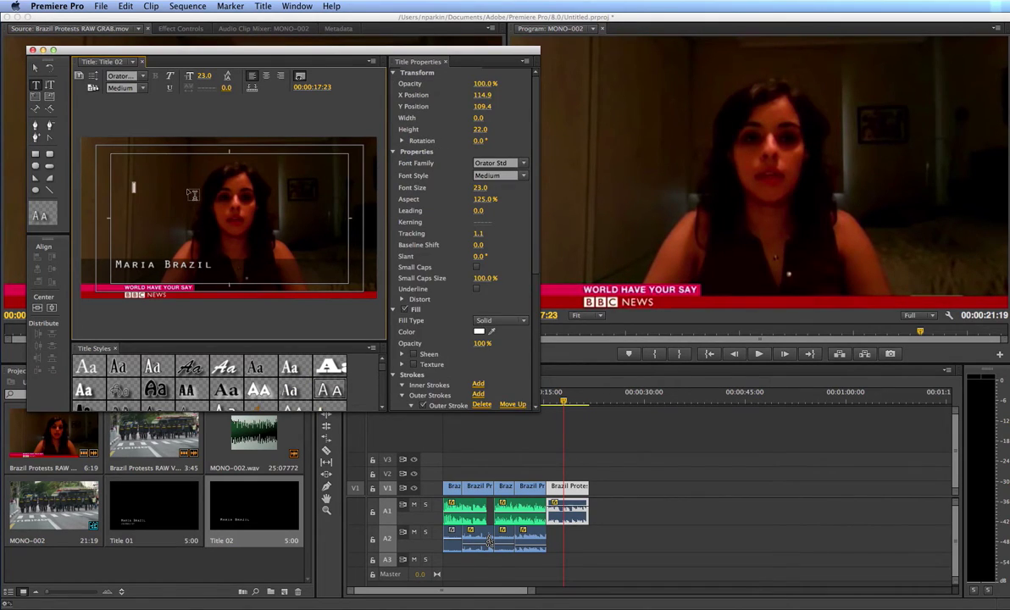
text(JOURN)
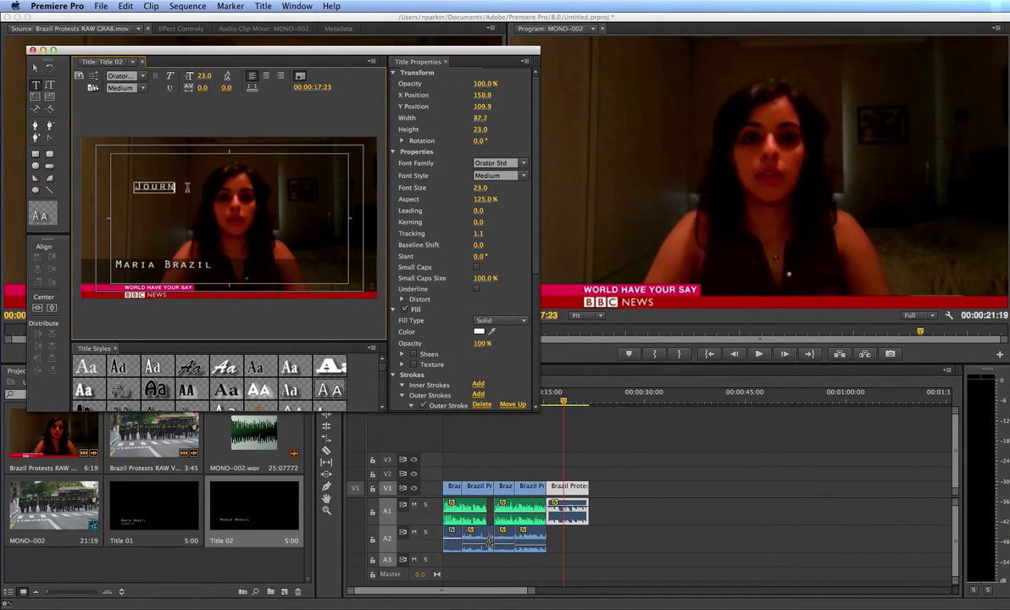
text(ALIST)
drag(479, 187, 459, 188)
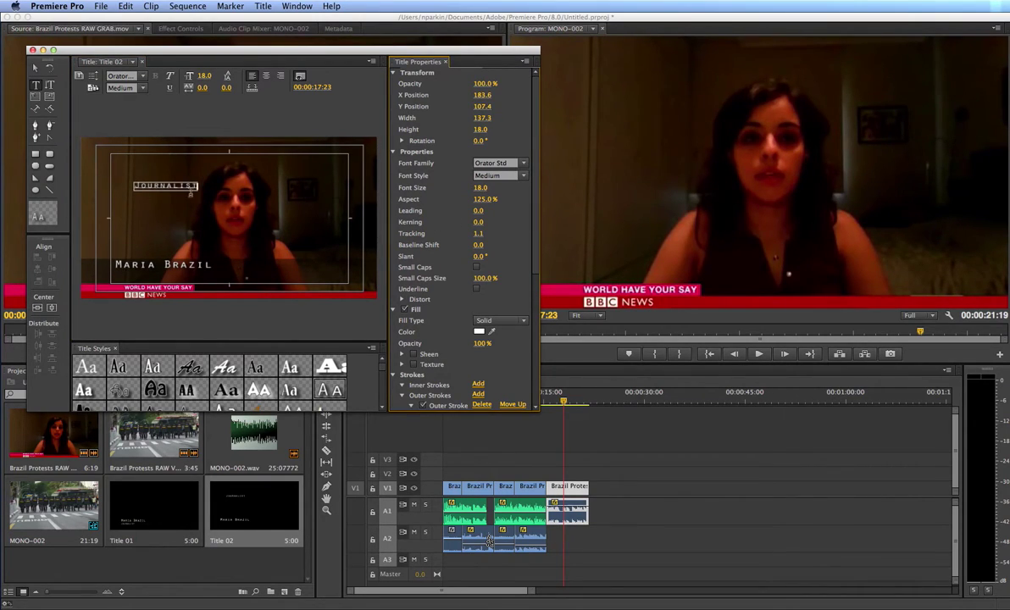
click(35, 67)
drag(166, 185, 147, 273)
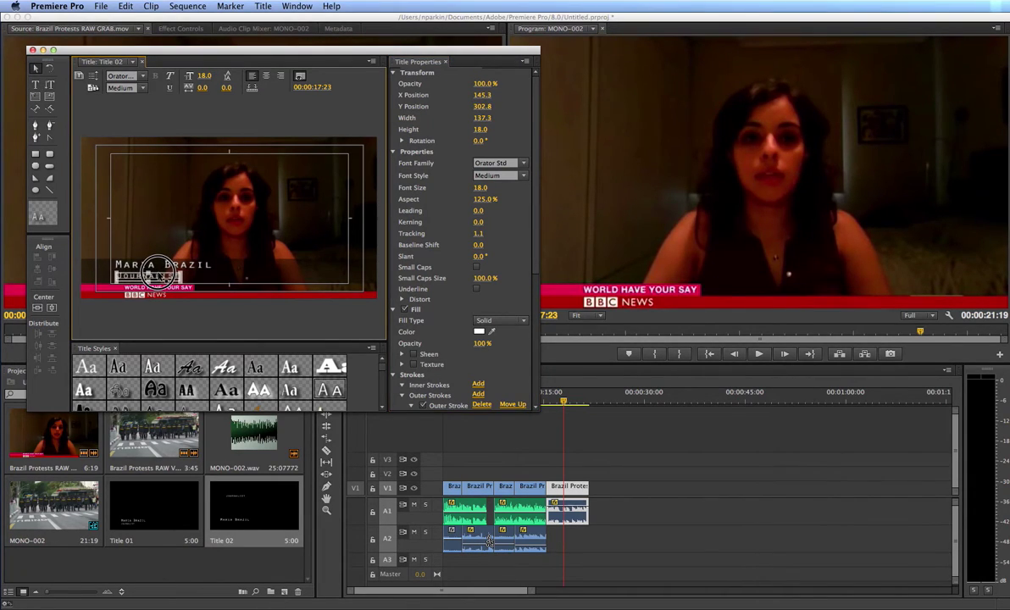
Step: Nudge the dark name bar slightly left, then close the title editor
click(144, 215)
click(145, 263)
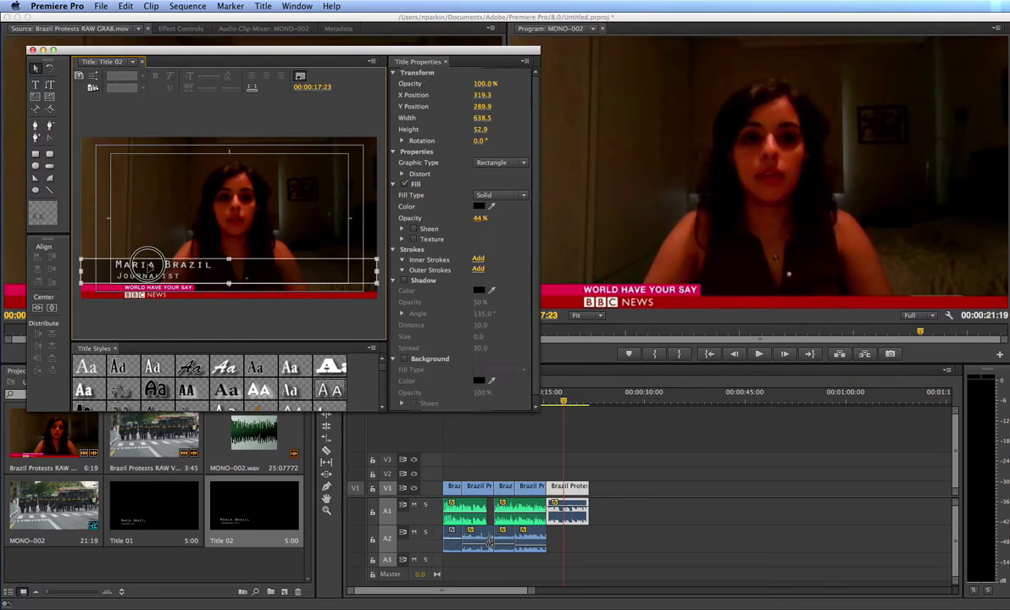
click(145, 263)
click(143, 242)
click(144, 268)
click(144, 267)
click(144, 267)
click(146, 268)
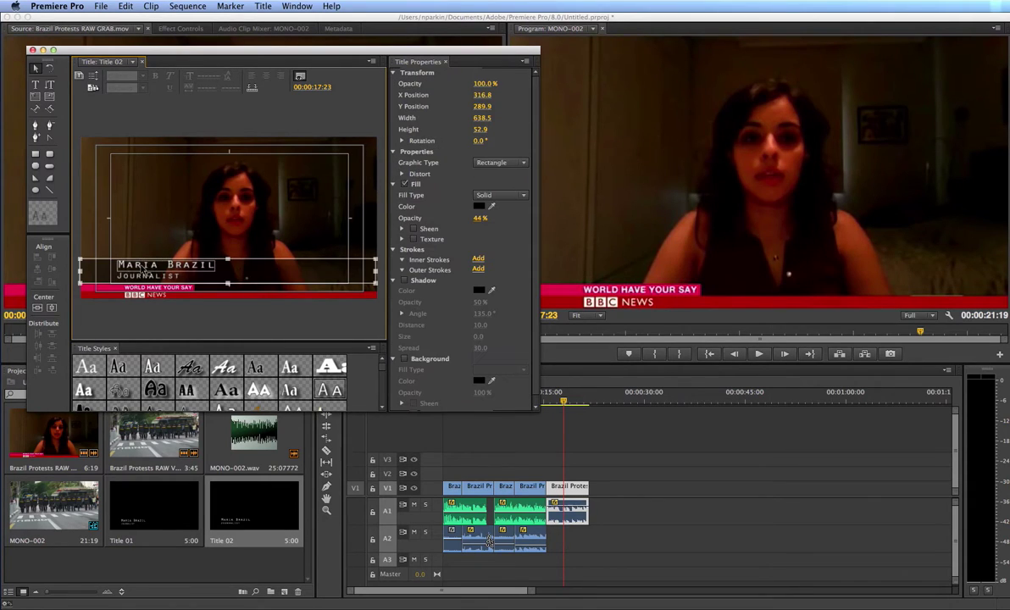
click(146, 268)
click(144, 235)
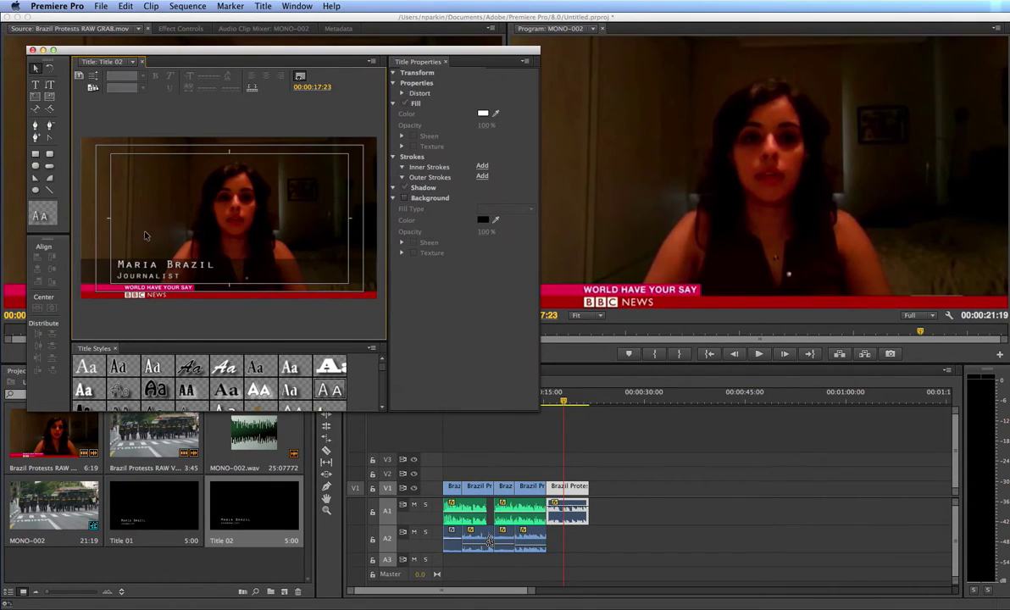
click(137, 263)
click(240, 272)
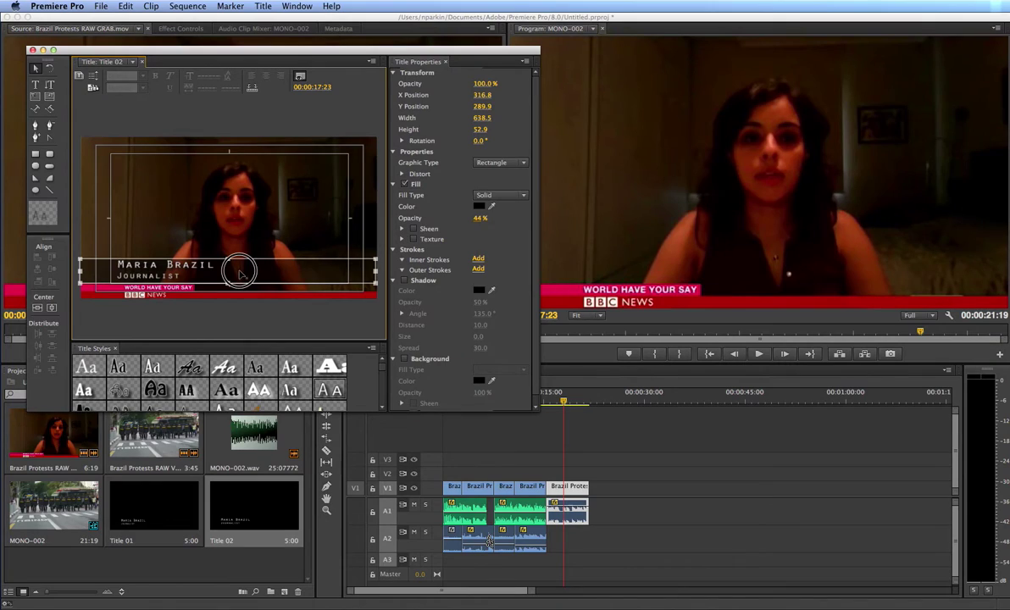
click(153, 210)
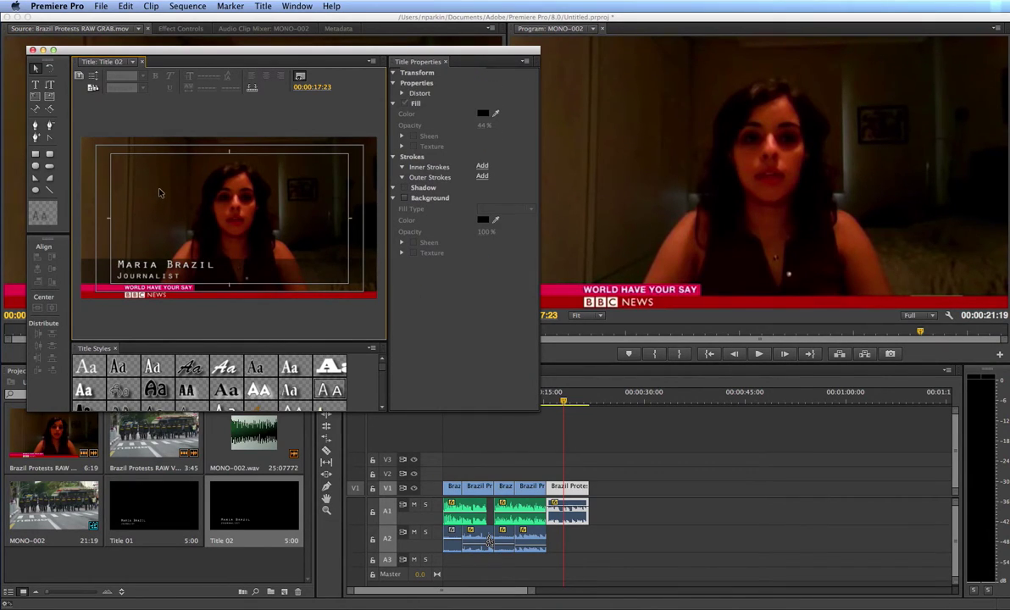
click(32, 50)
click(583, 432)
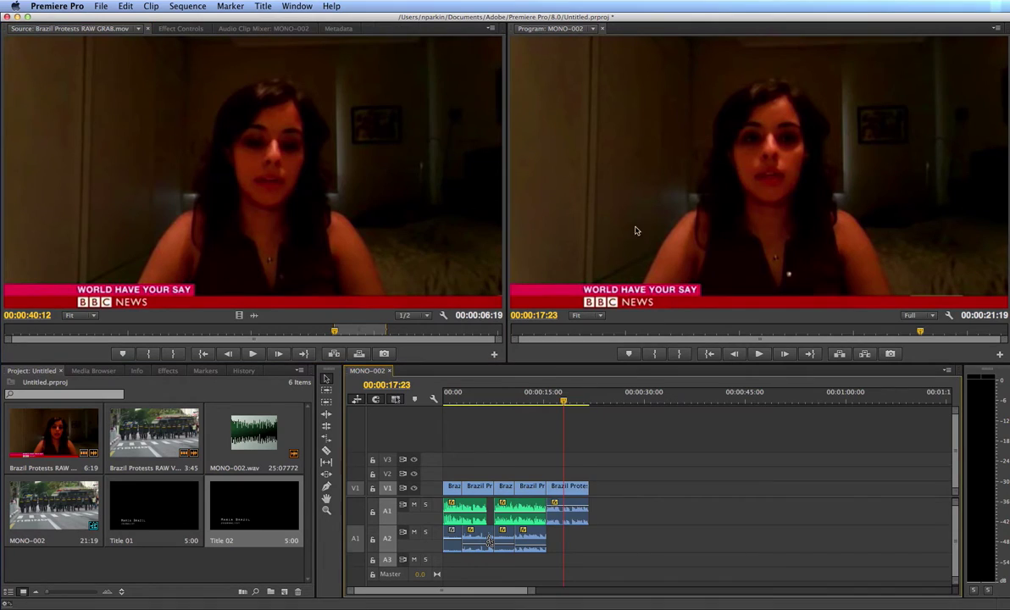
click(769, 239)
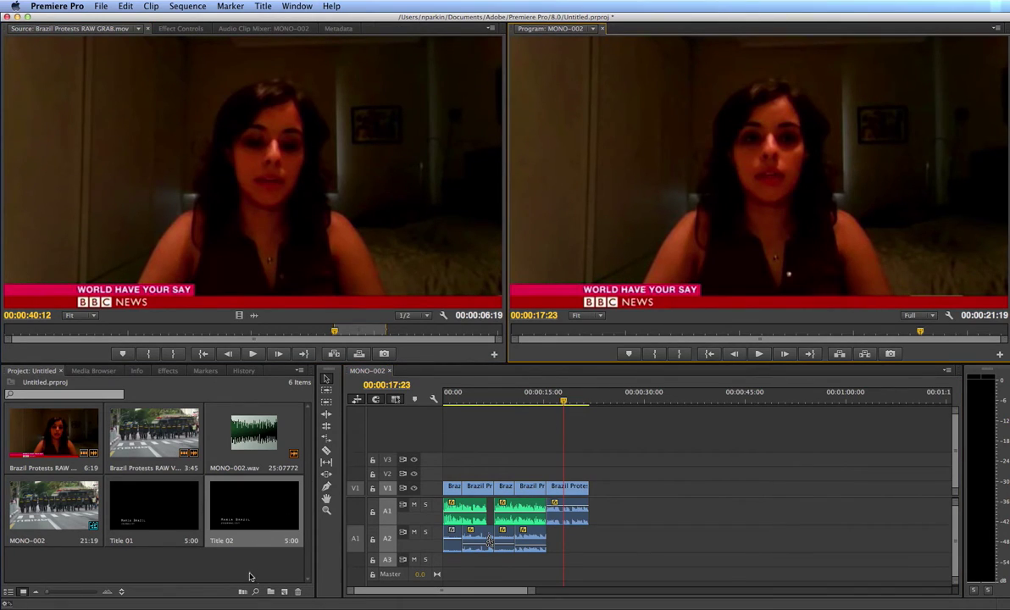
click(254, 509)
click(238, 566)
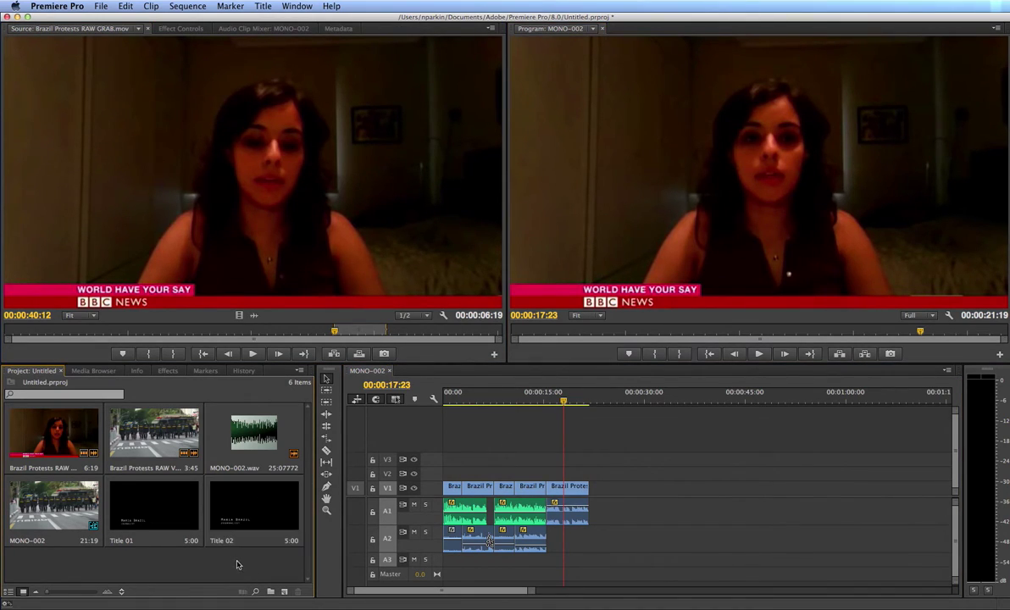
click(254, 500)
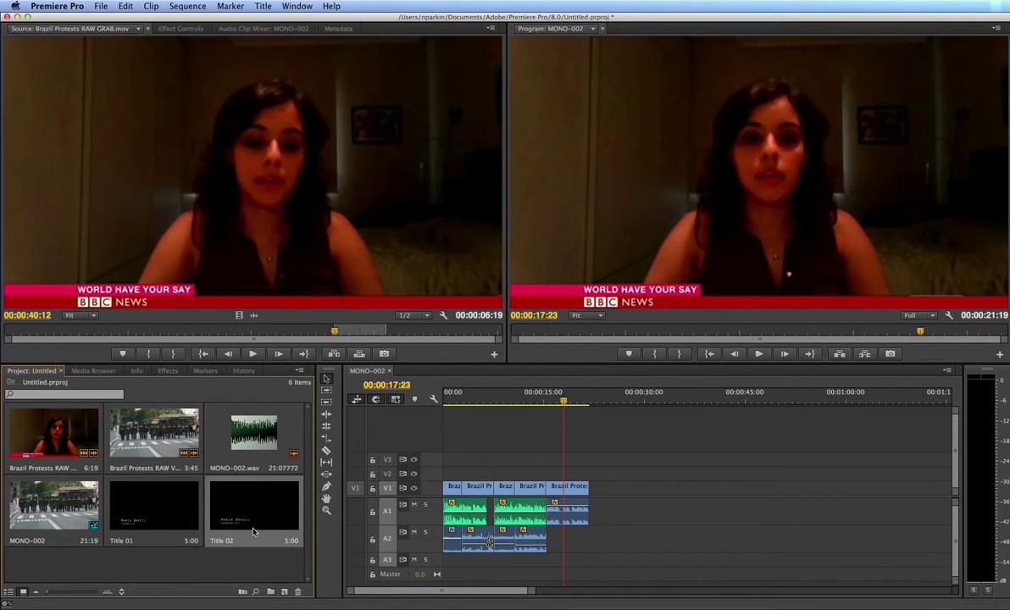
drag(228, 503, 552, 472)
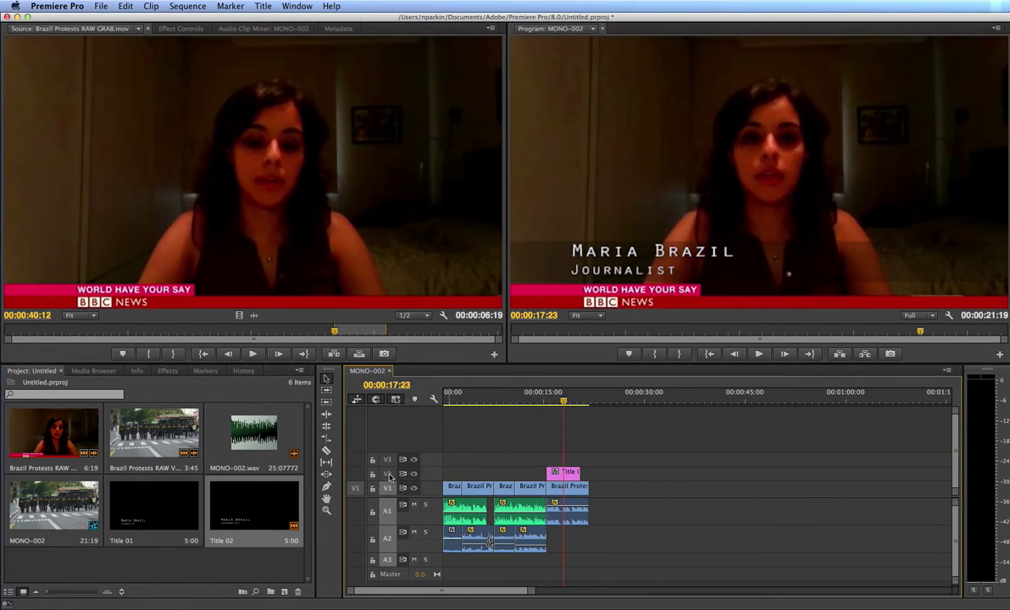
drag(564, 472, 564, 460)
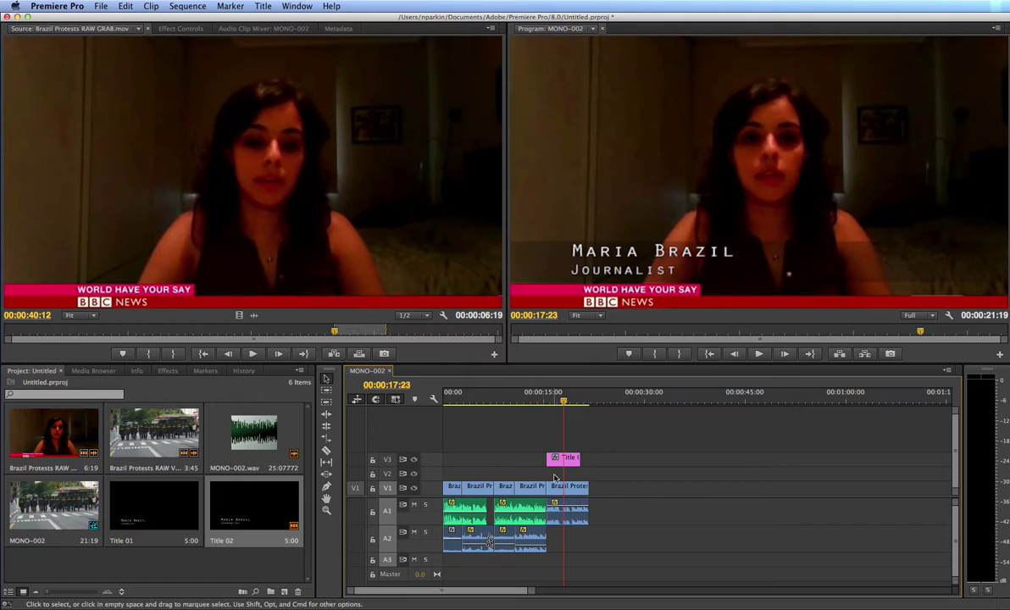
drag(549, 398, 542, 400)
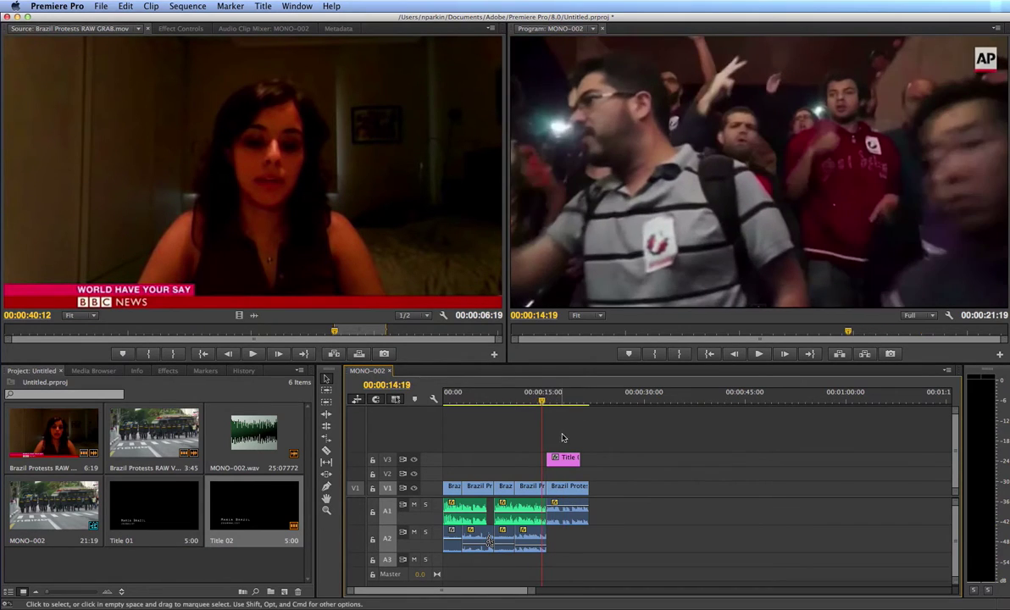
drag(562, 458, 561, 460)
key(space)
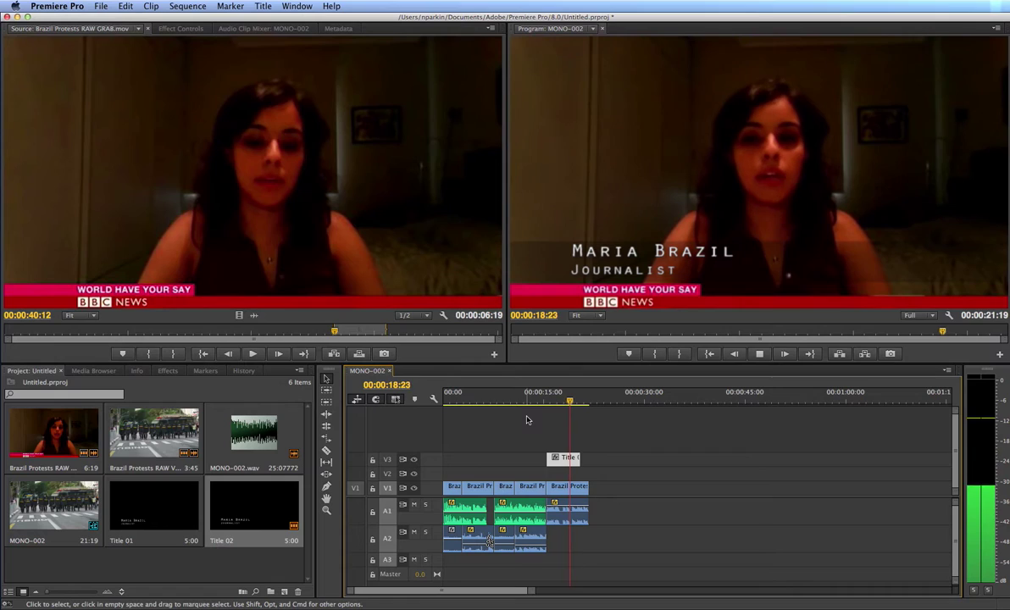
key(space)
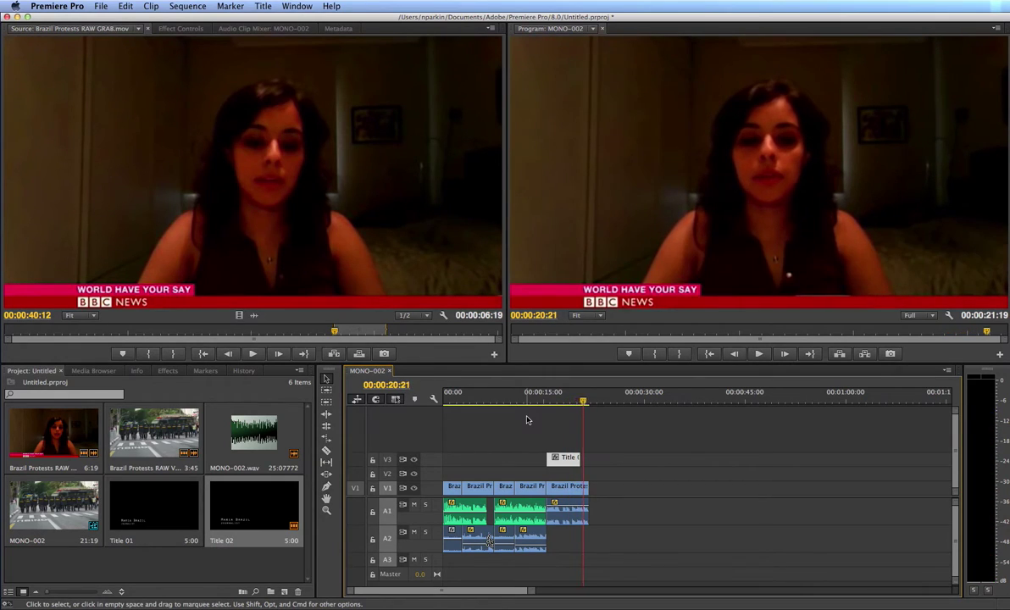
drag(557, 397, 554, 400)
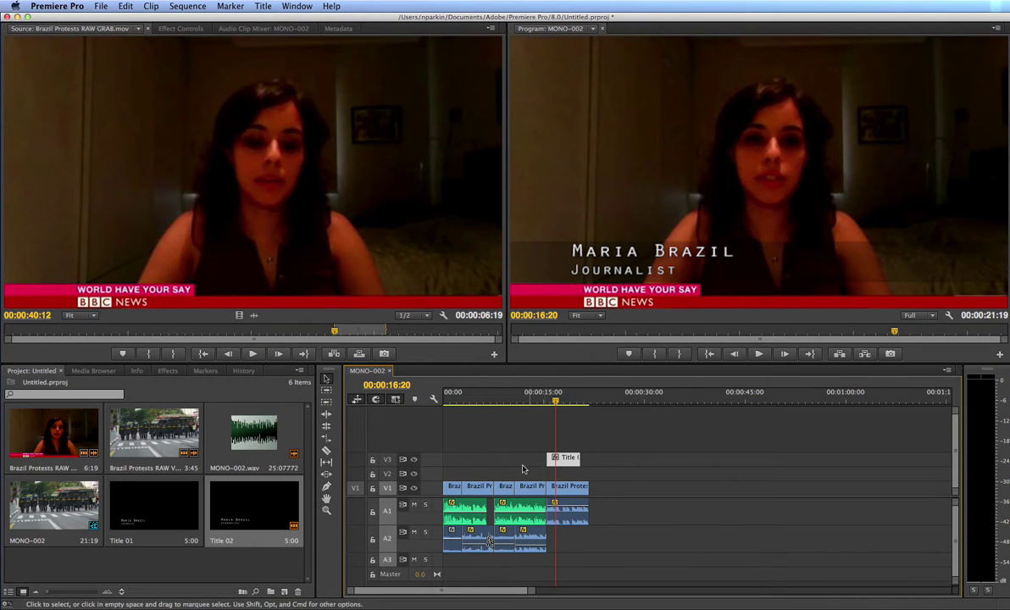
click(530, 466)
drag(557, 398, 565, 400)
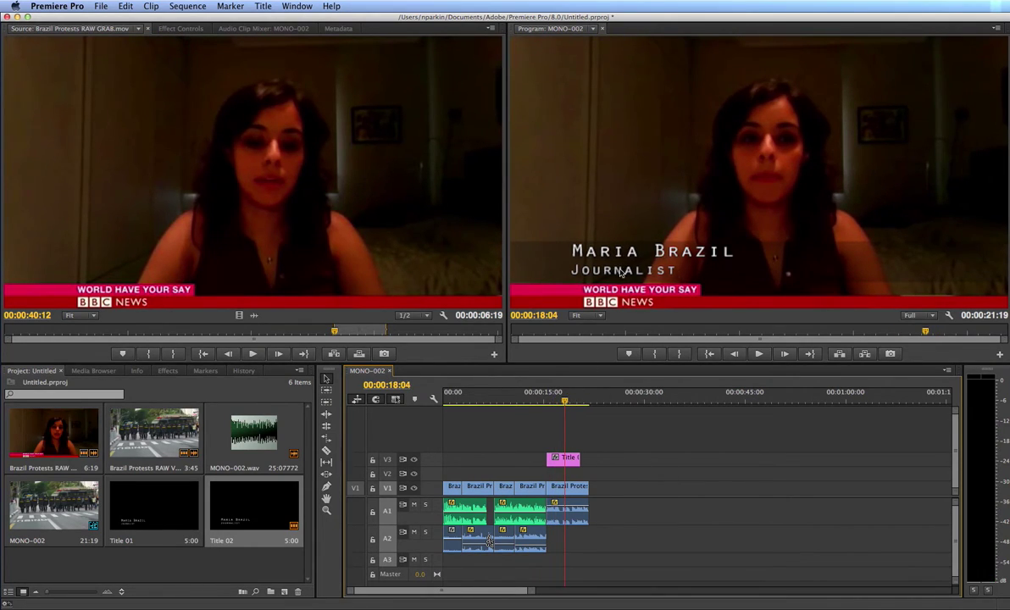
click(565, 460)
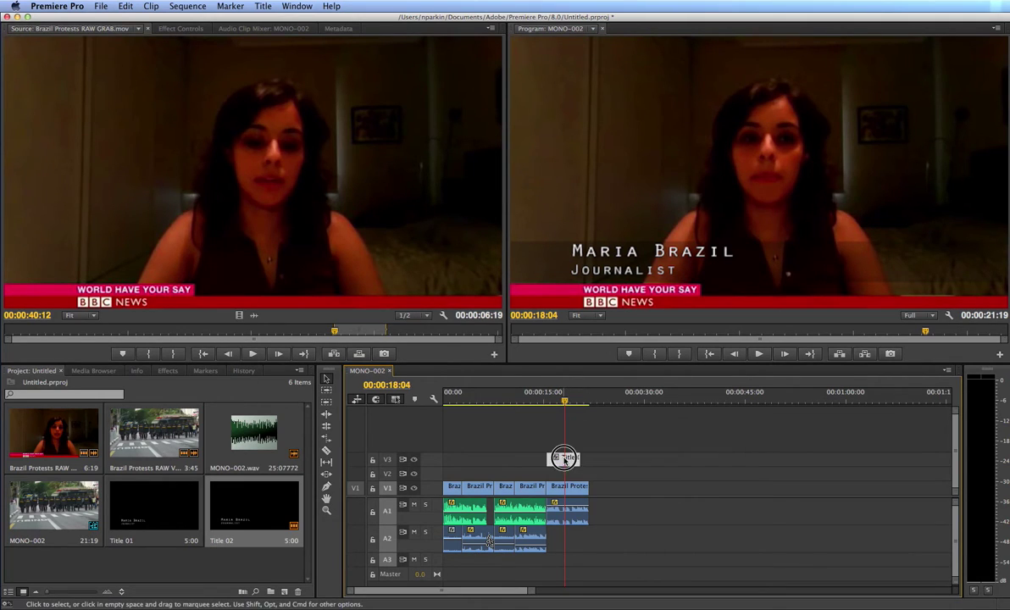
Step: Reopen Title 02 and nudge the name text slightly to the right
double_click(566, 459)
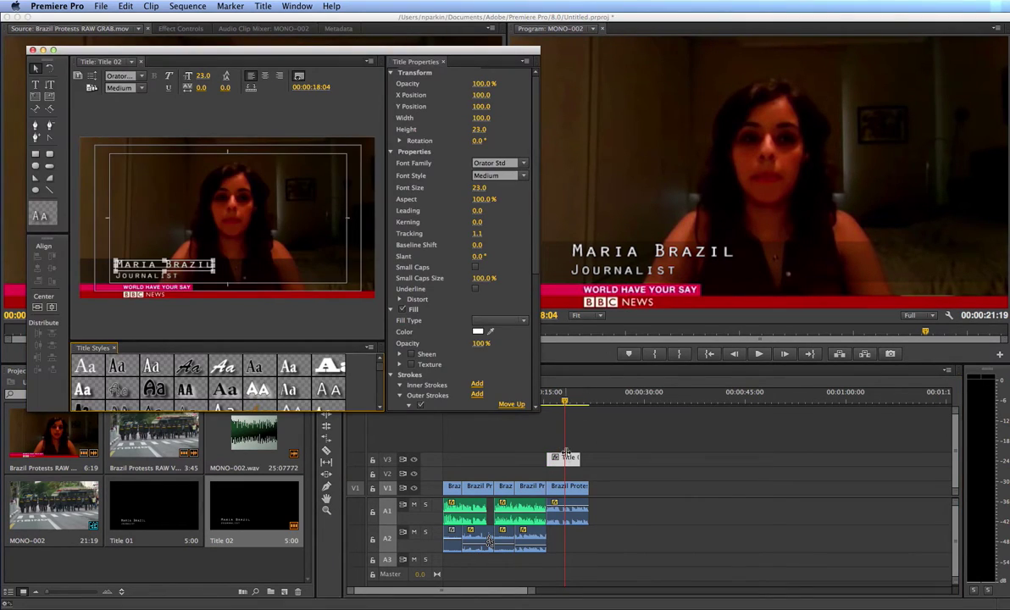
click(33, 49)
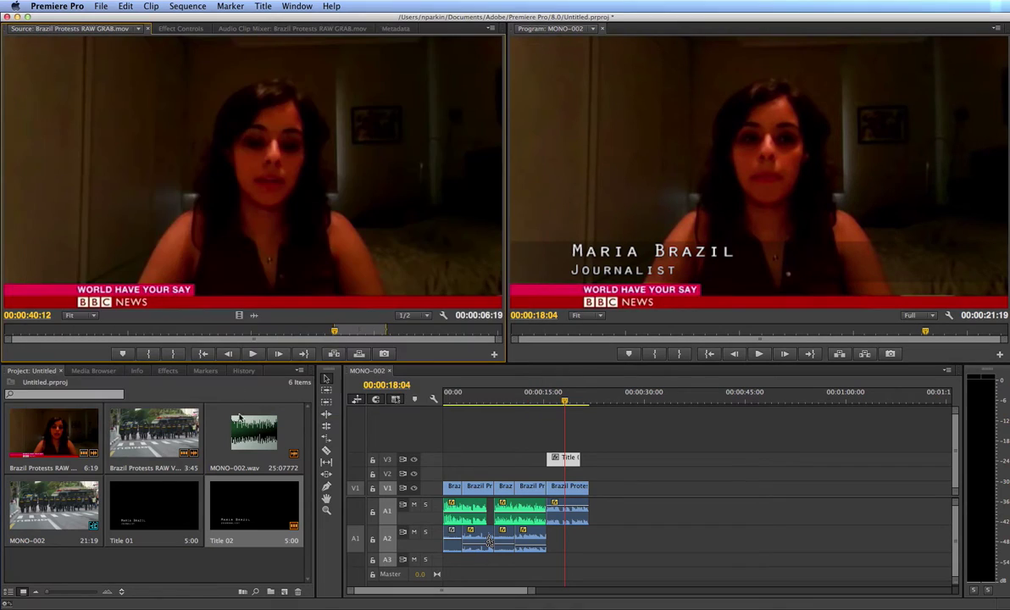
double_click(254, 508)
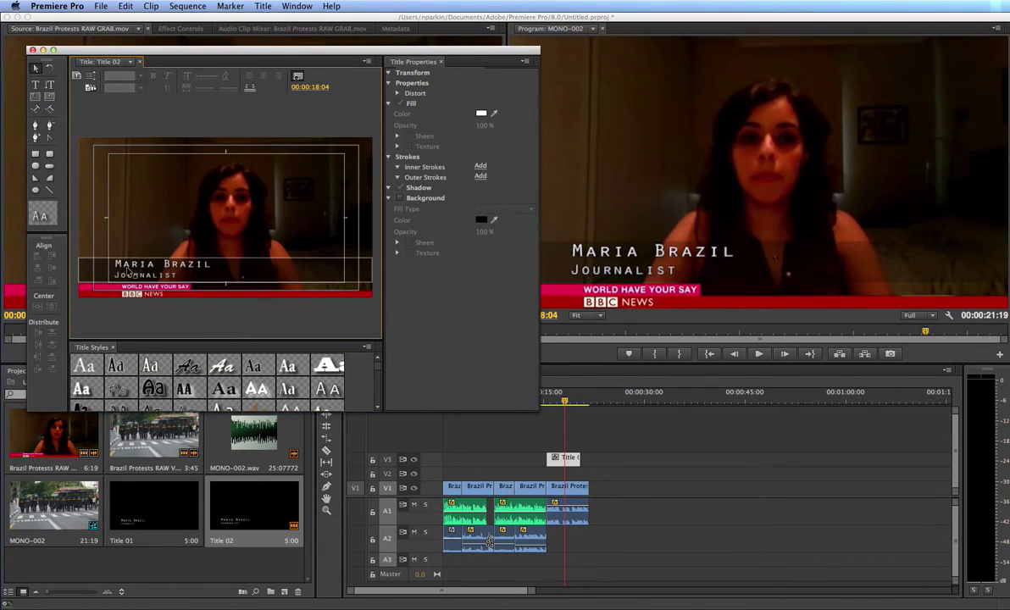
drag(124, 263, 129, 264)
click(133, 273)
click(322, 271)
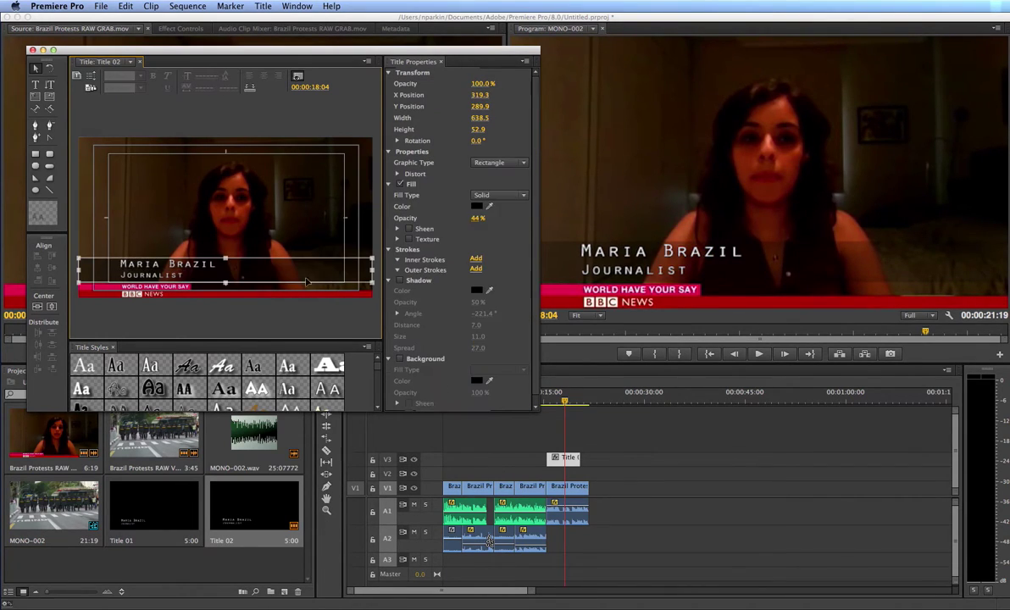
click(571, 458)
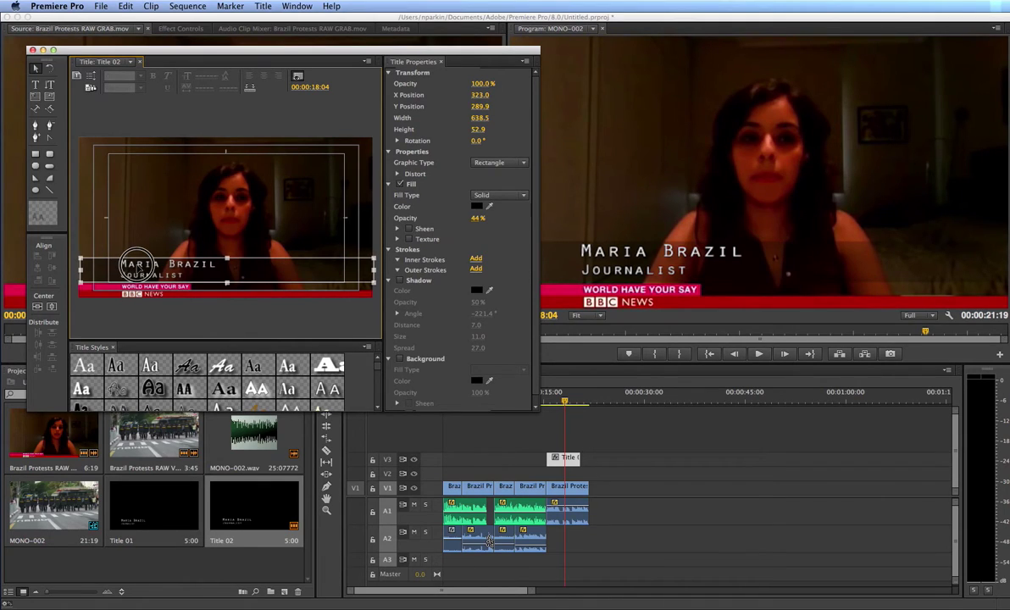
Step: Settle the name at X 195.6, close the Titler and play back the title
click(158, 314)
click(131, 264)
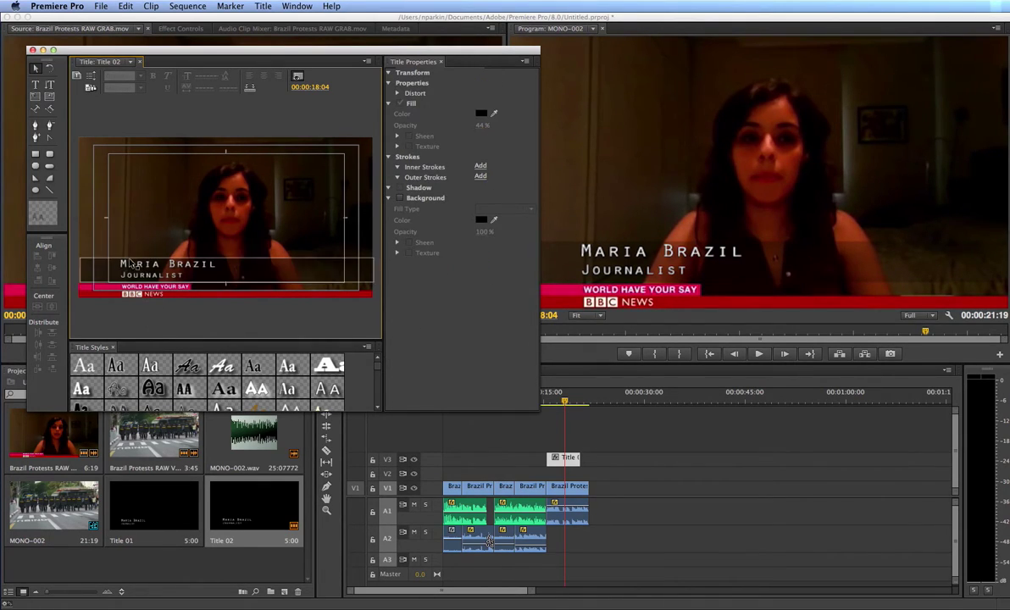
drag(131, 264, 129, 264)
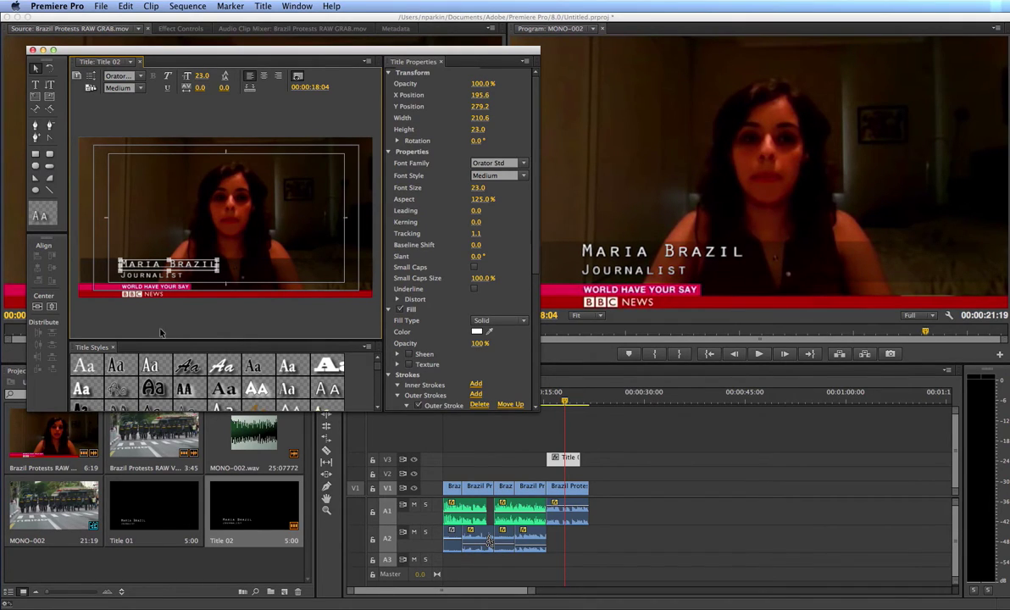
click(160, 333)
click(33, 50)
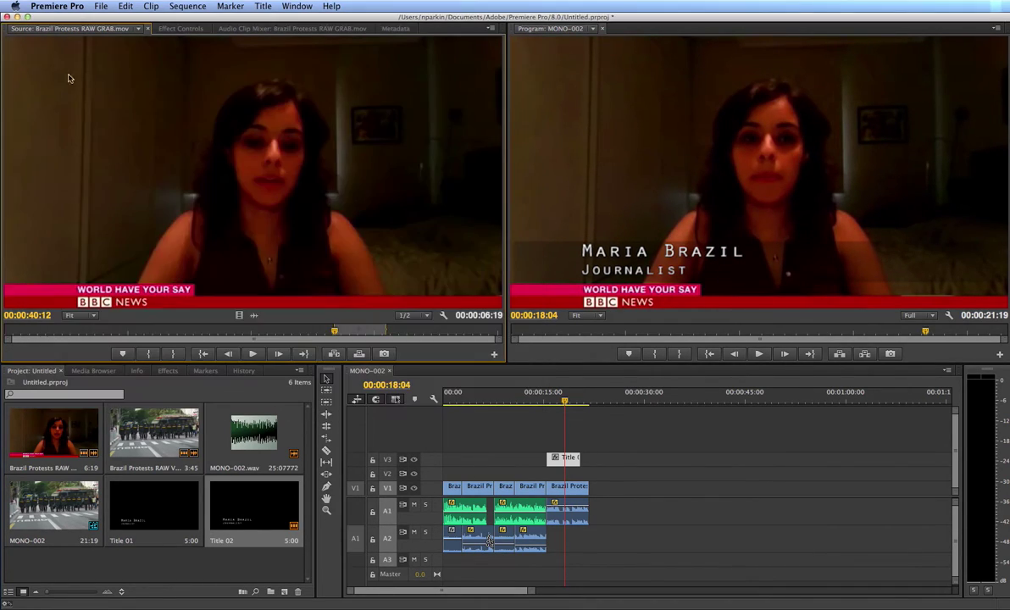
click(539, 397)
key(space)
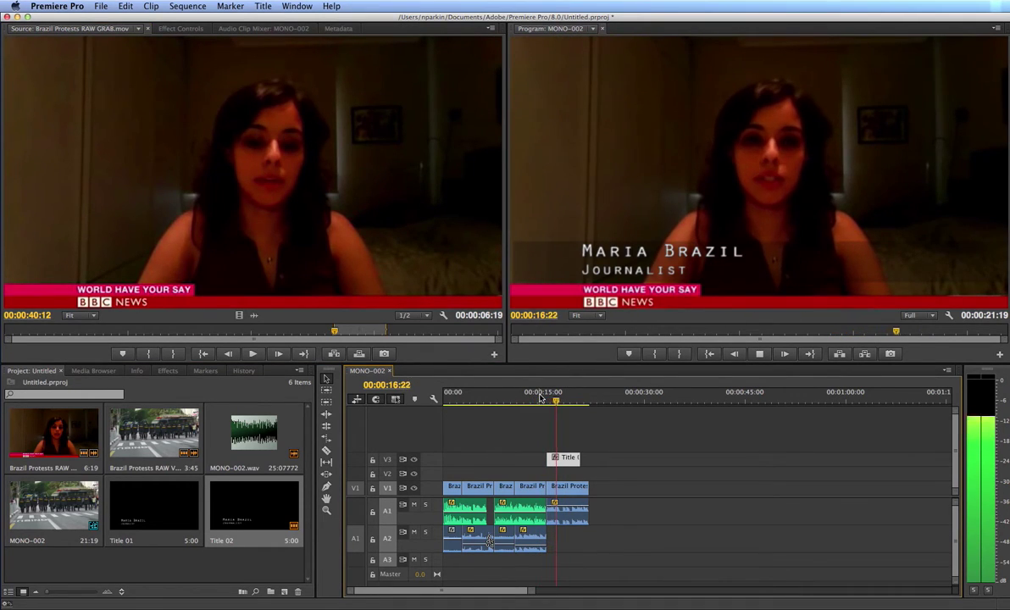
key(space)
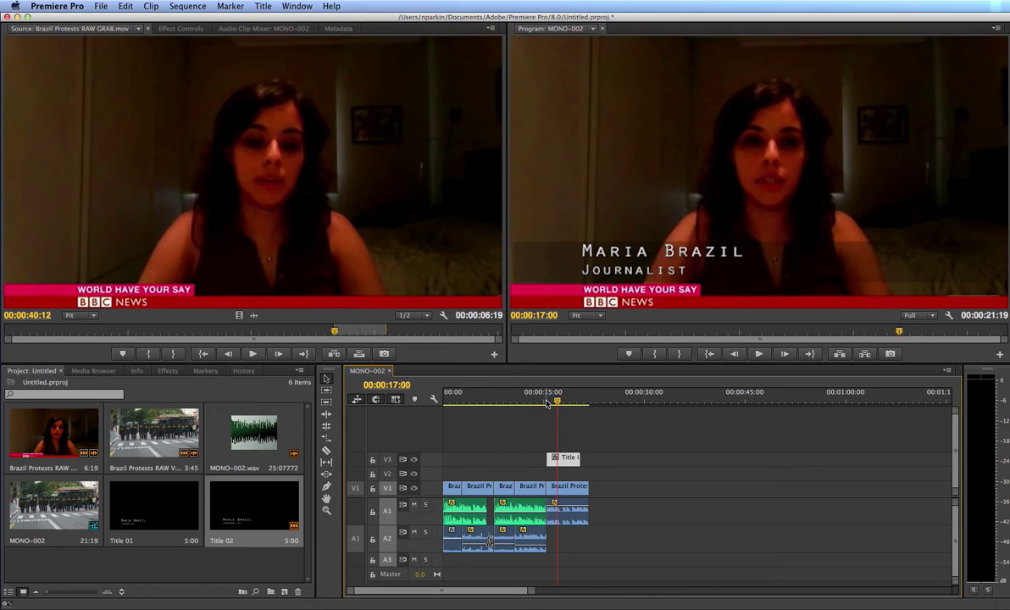
click(545, 398)
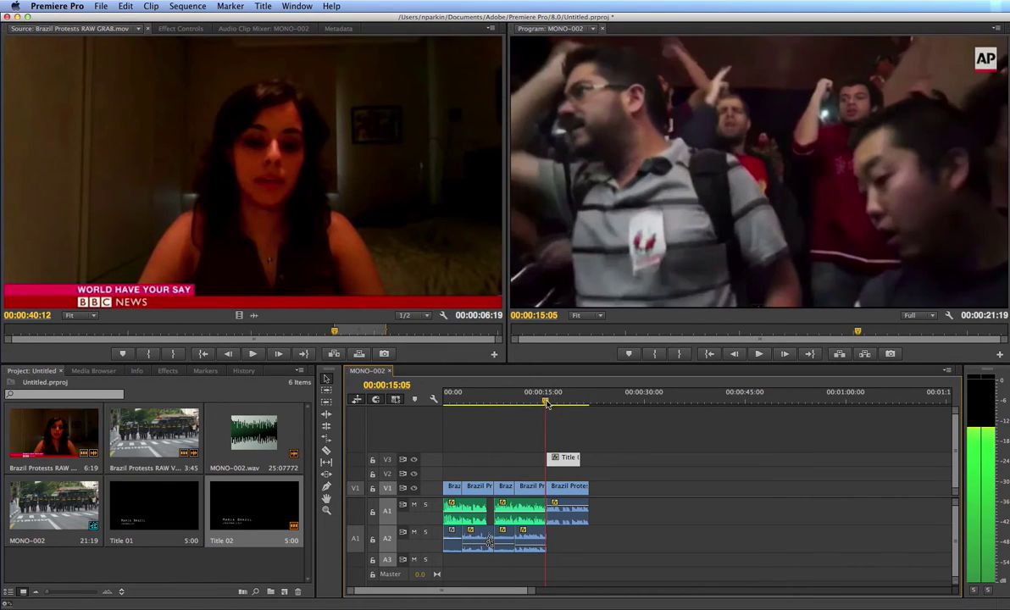
key(space)
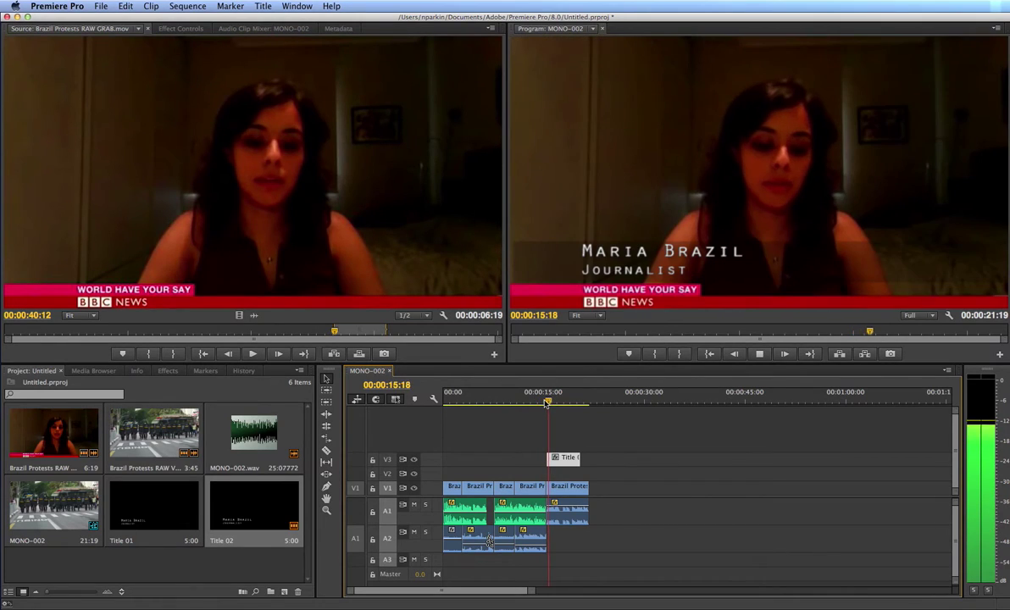
key(space)
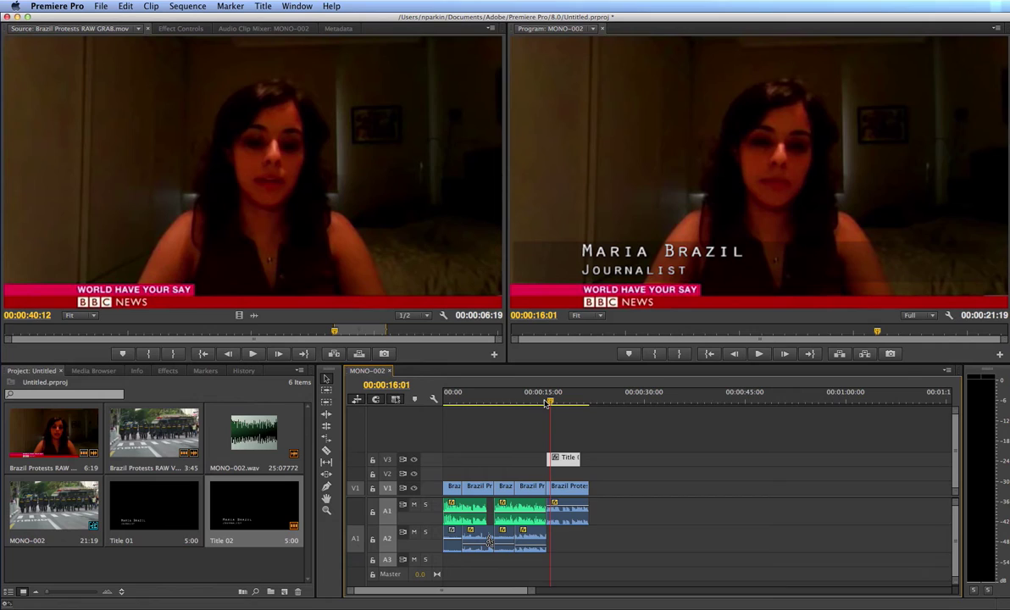
Step: Apply Cross Dissolve to both the start and end of the V3 title clip
click(165, 372)
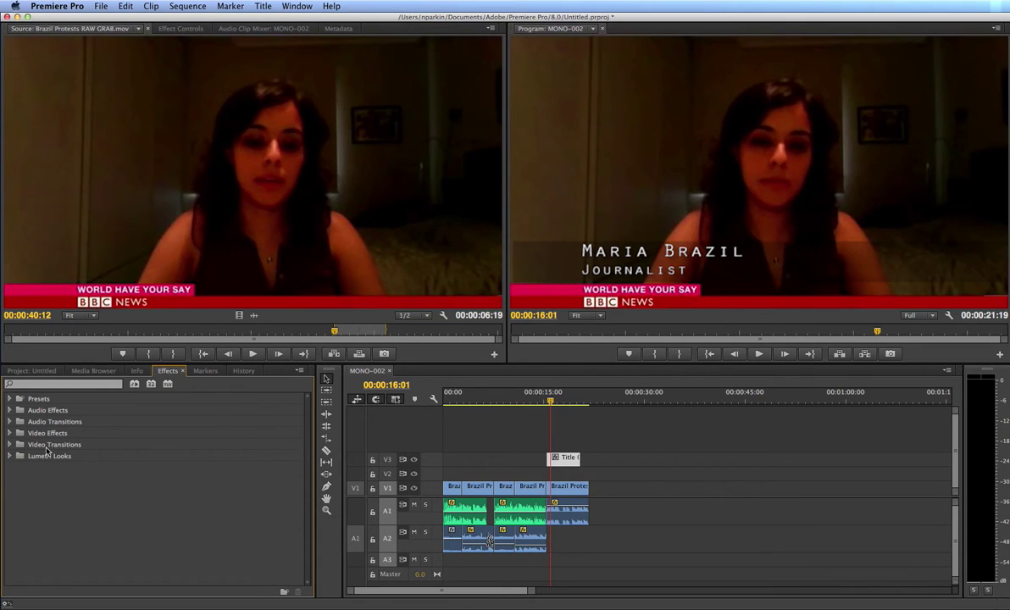
click(9, 445)
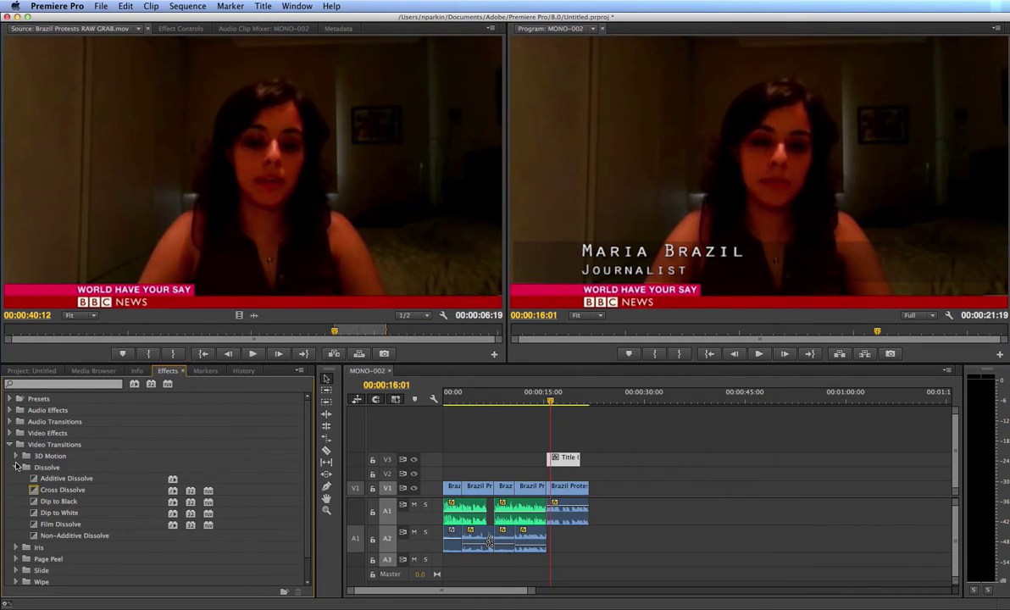
click(16, 467)
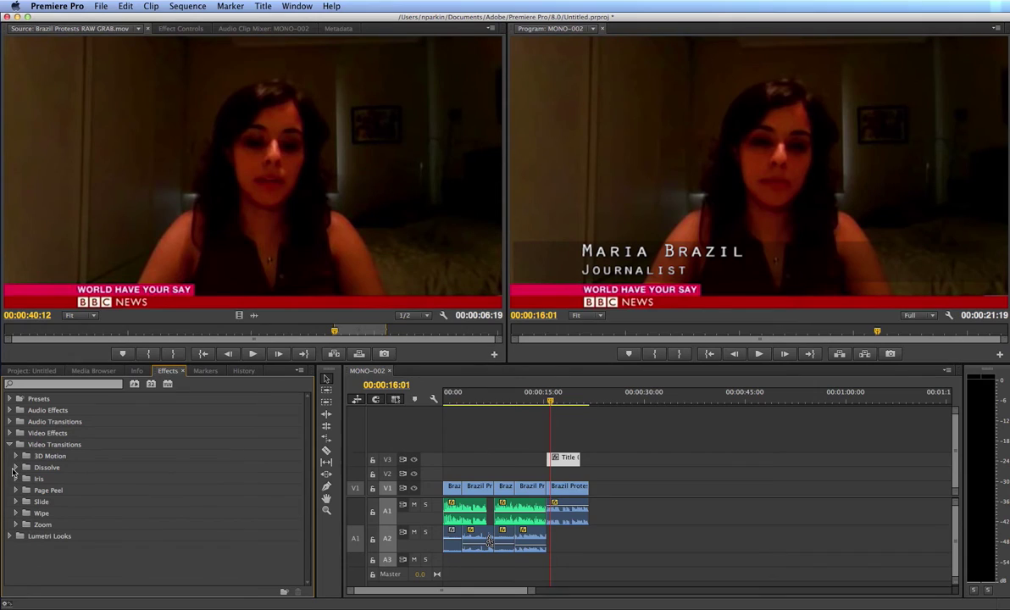
click(15, 468)
click(51, 491)
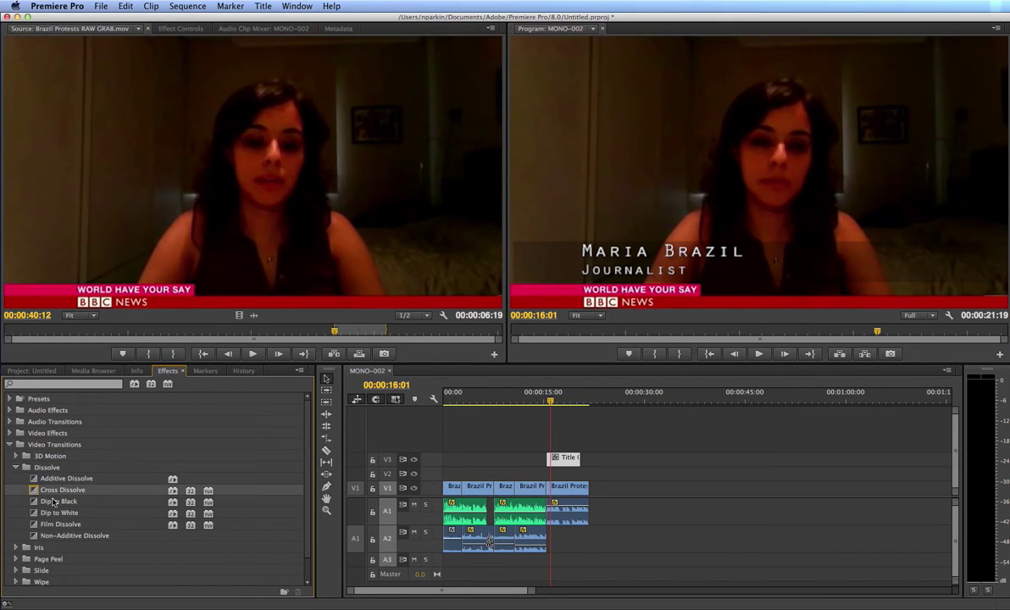
drag(52, 492, 549, 460)
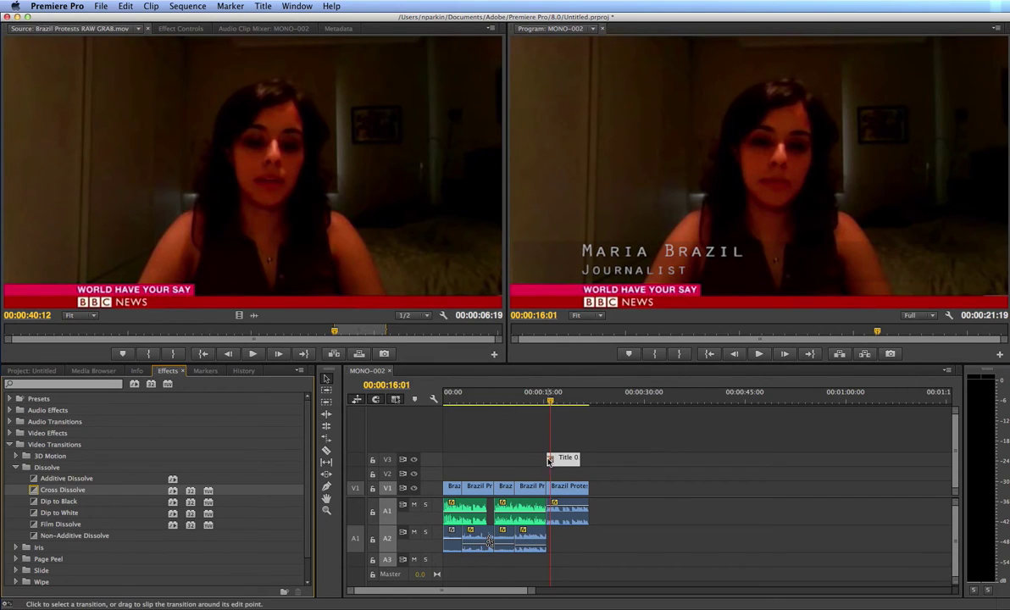
drag(64, 491, 581, 458)
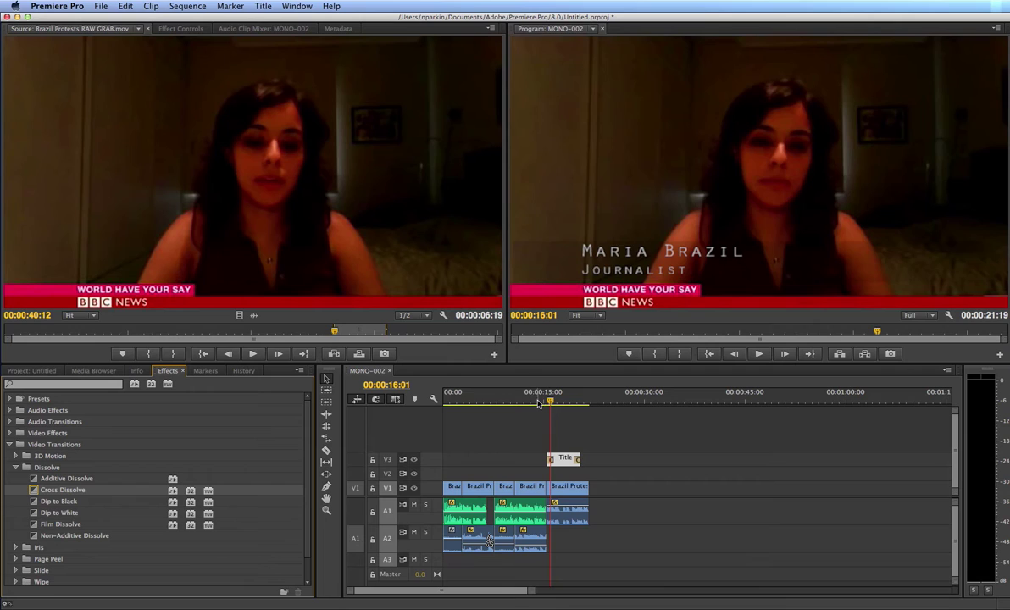
Step: Preview the fades from 00:00:14:13, then trim the title clip's end shorter
click(541, 400)
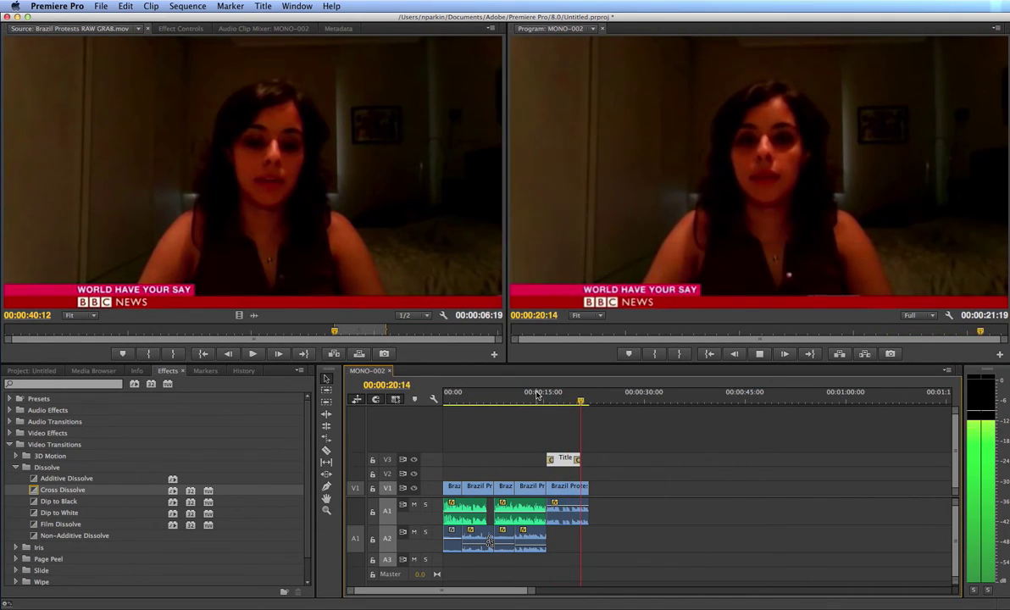
key(space)
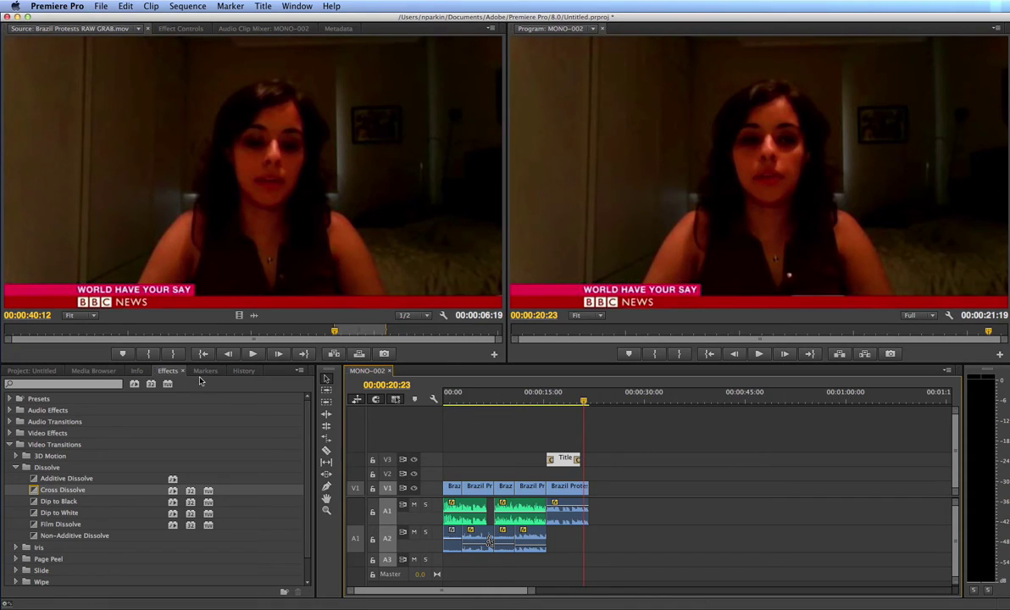
click(32, 370)
click(563, 461)
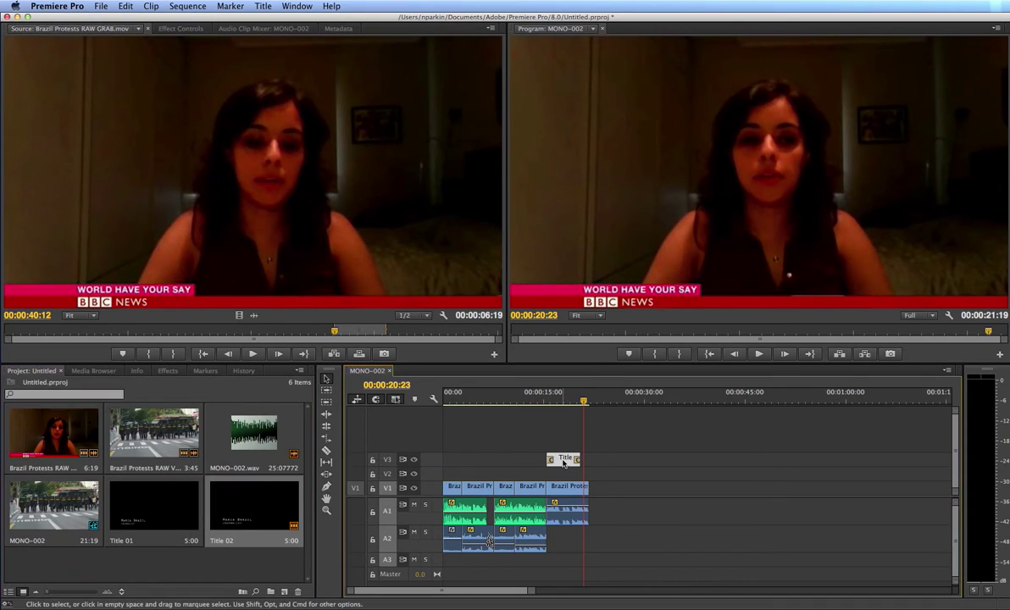
drag(565, 403, 556, 400)
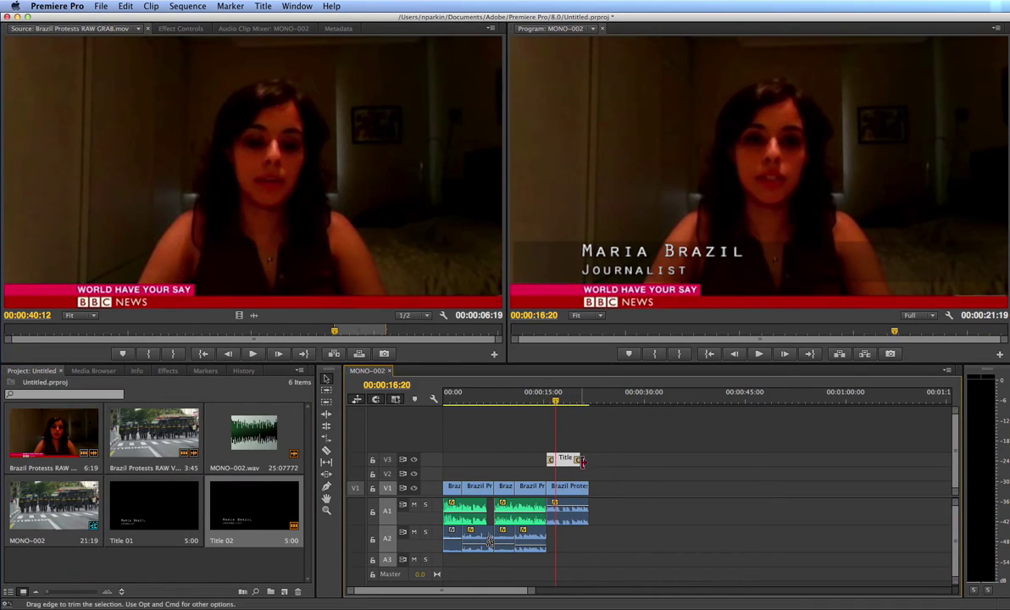
mouse_move(576, 457)
mouse_down()
mouse_move(566, 458)
mouse_move(612, 459)
mouse_move(561, 458)
mouse_move(598, 458)
mouse_move(572, 458)
mouse_up()
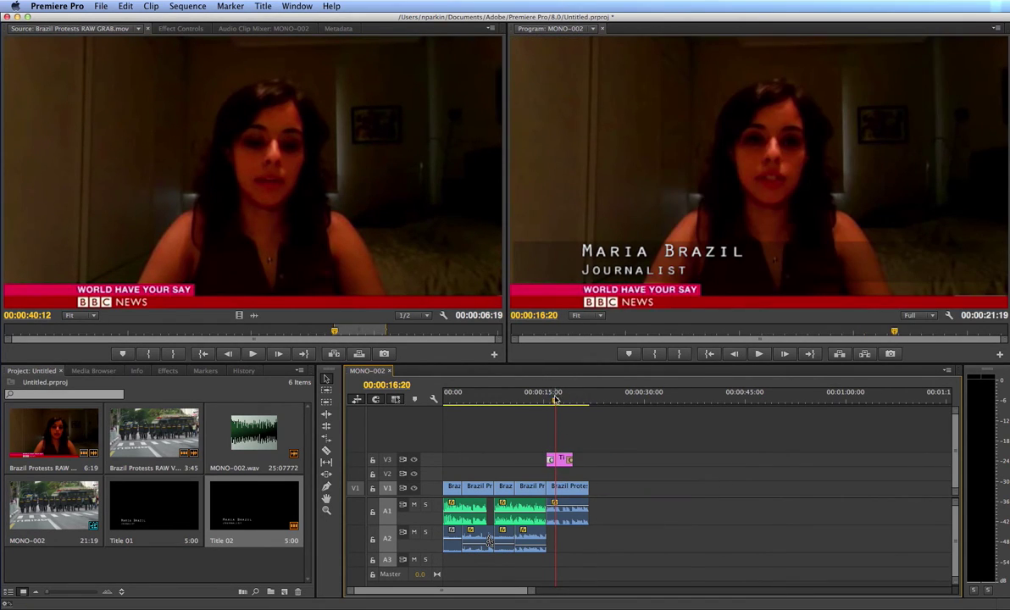
Step: Set the title's cross dissolve duration to 00:00:00:15
key(Up)
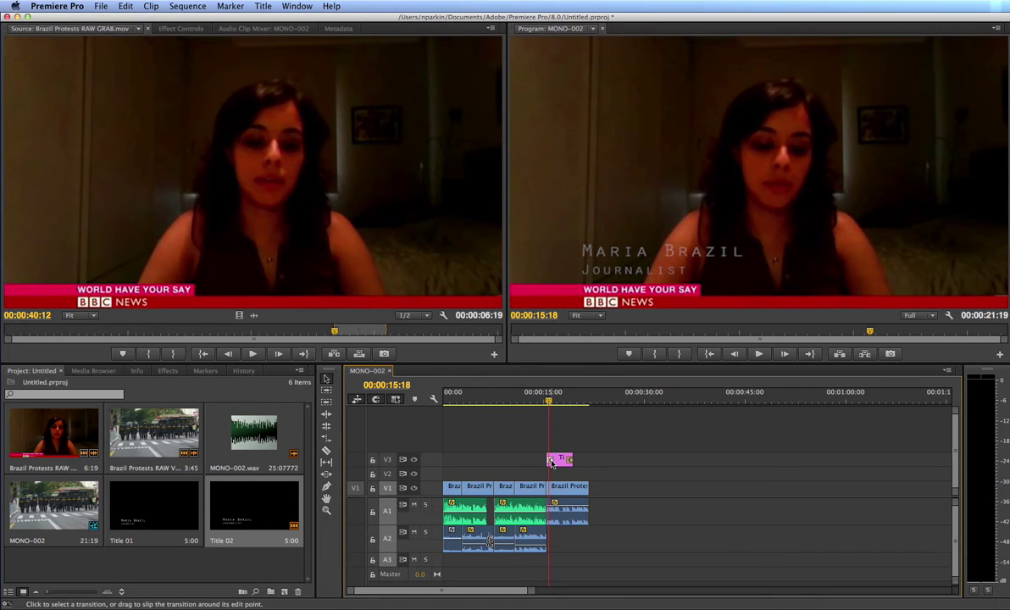
double_click(552, 461)
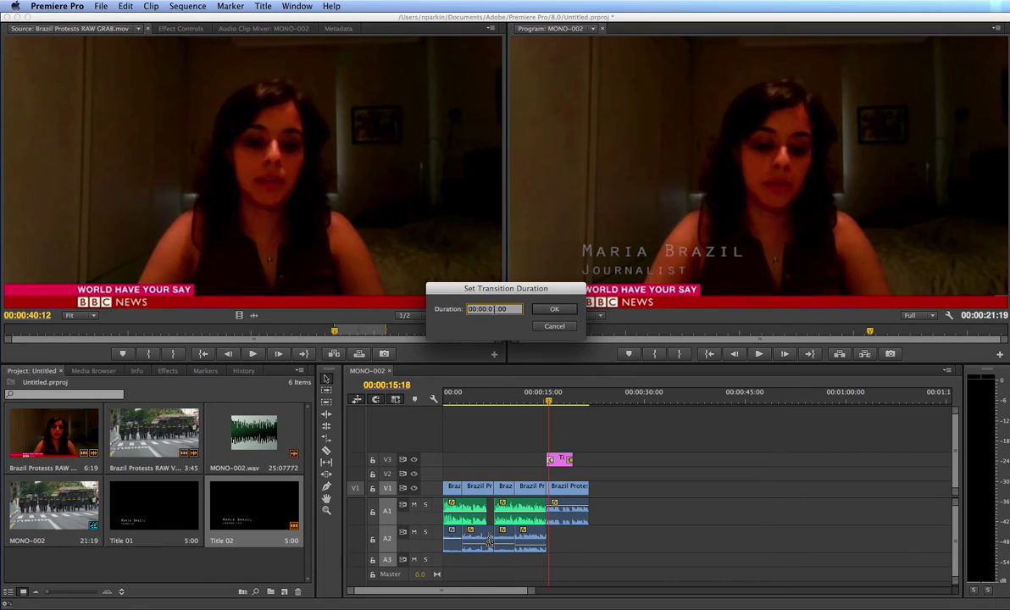
click(492, 309)
text(00:15)
key(Return)
Step: Check the 15-frame duration and play back the quicker fade
drag(539, 398, 549, 400)
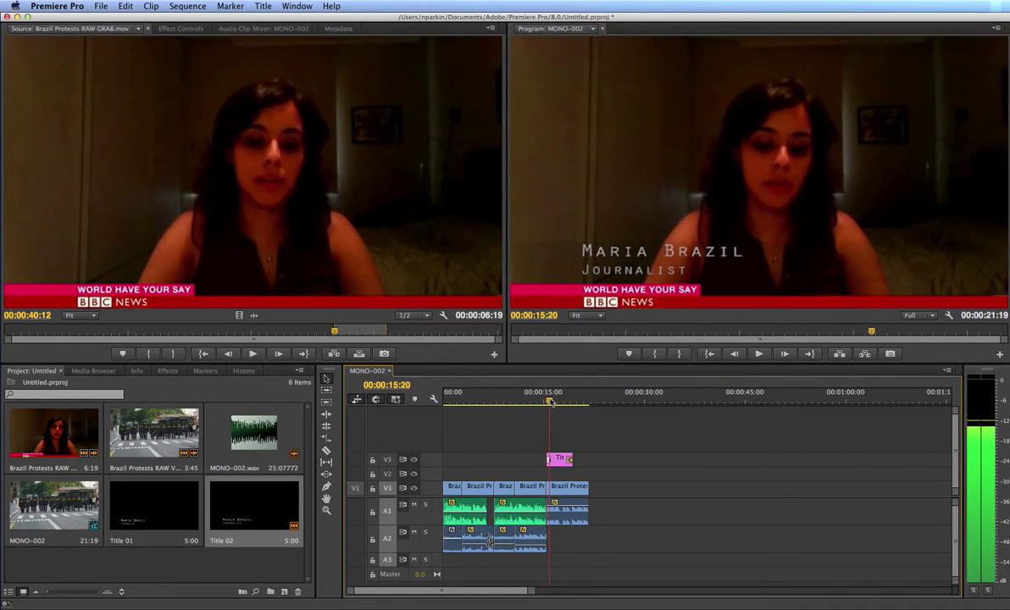
double_click(548, 459)
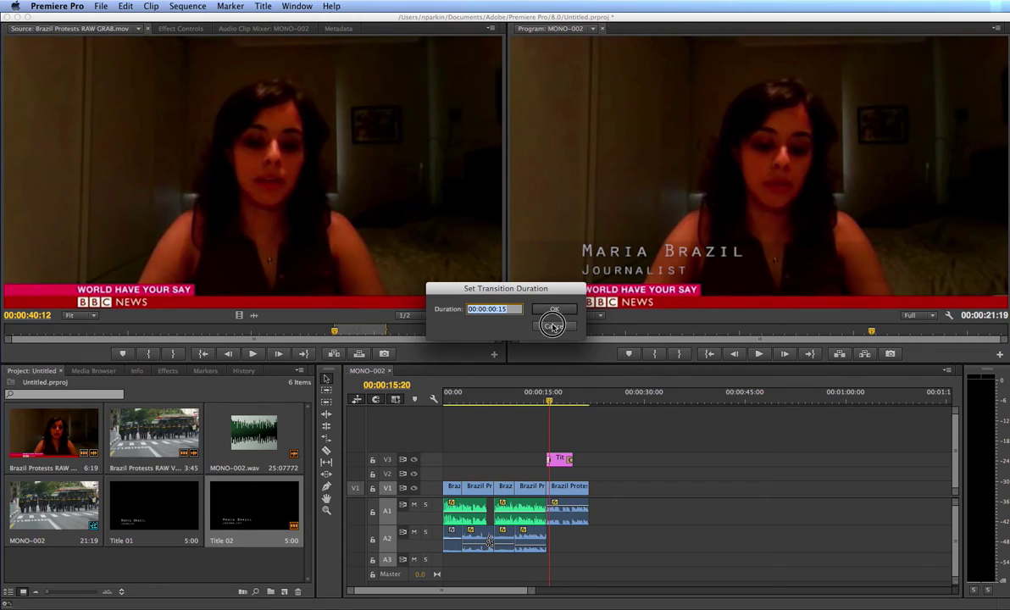
key(Return)
key(space)
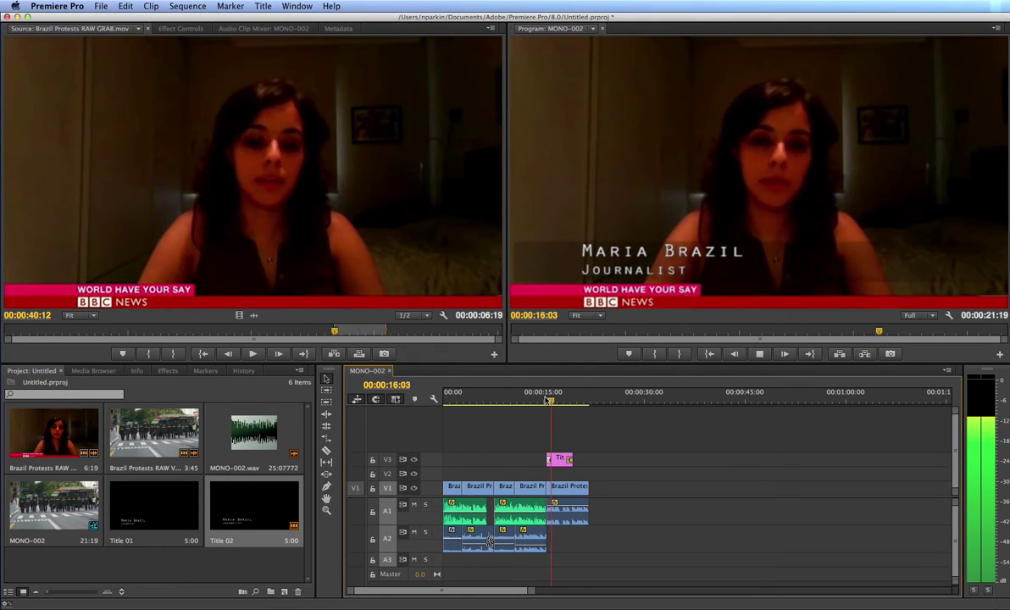
key(space)
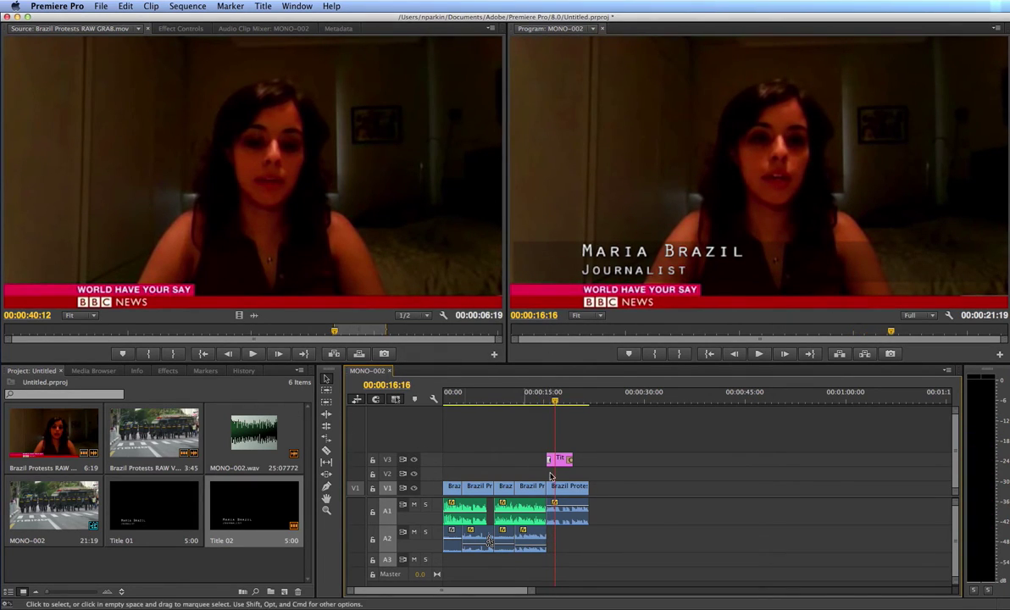
click(270, 513)
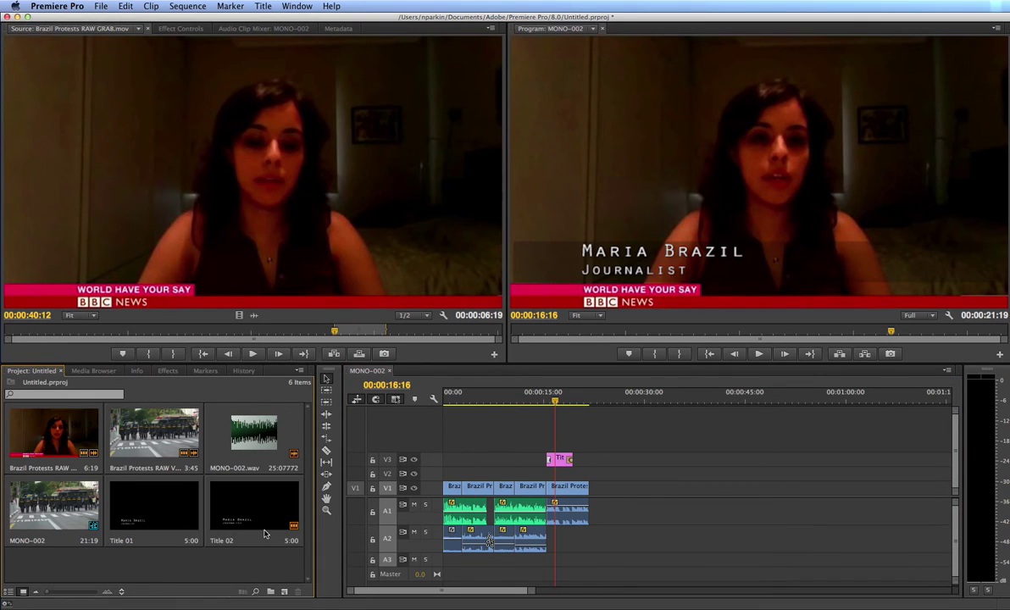
Step: Duplicate Title 02 in the Project panel to create Title 02 Copy 01
click(265, 525)
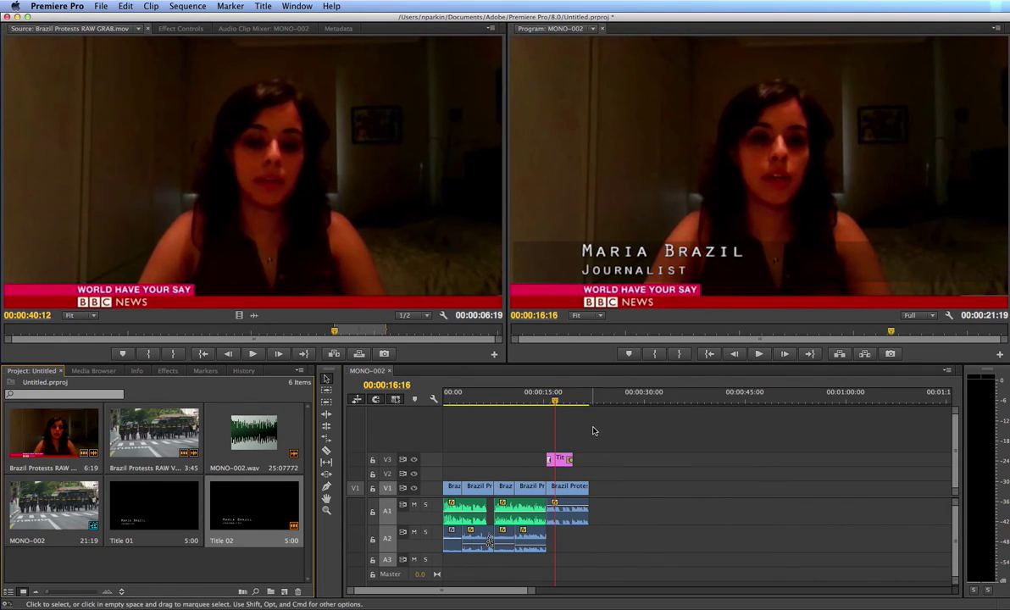
right_click(253, 501)
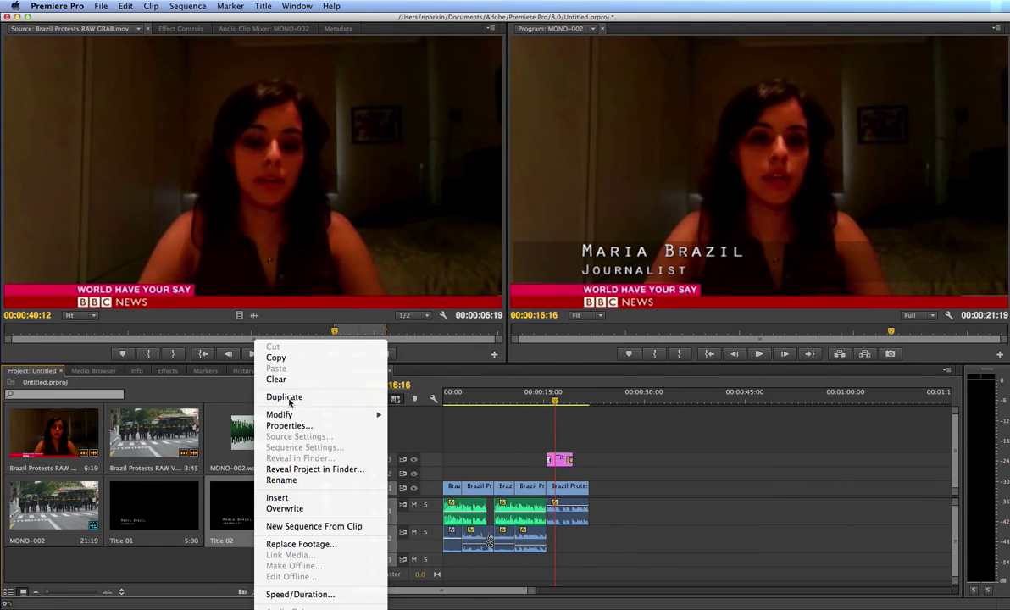
click(289, 398)
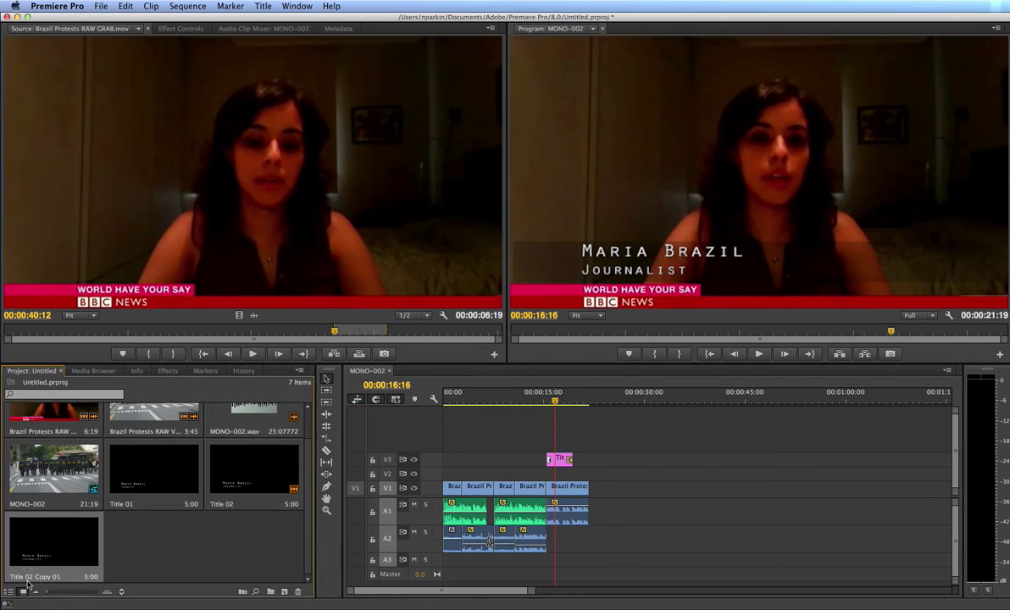
Step: In Title 02 Copy 01, replace the name with the second person's name, keeping JOURNALIST
double_click(71, 547)
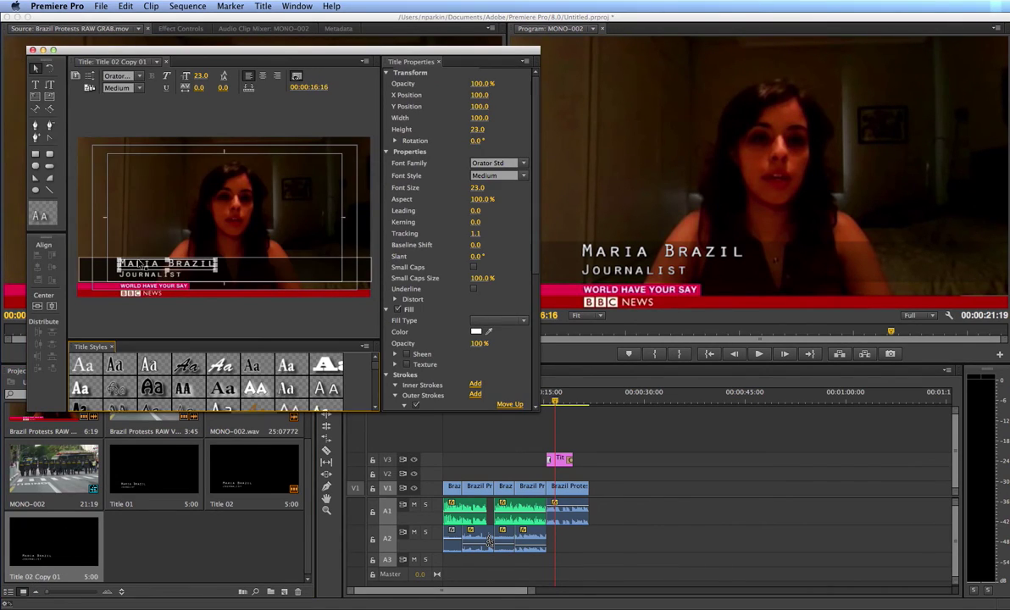
click(178, 246)
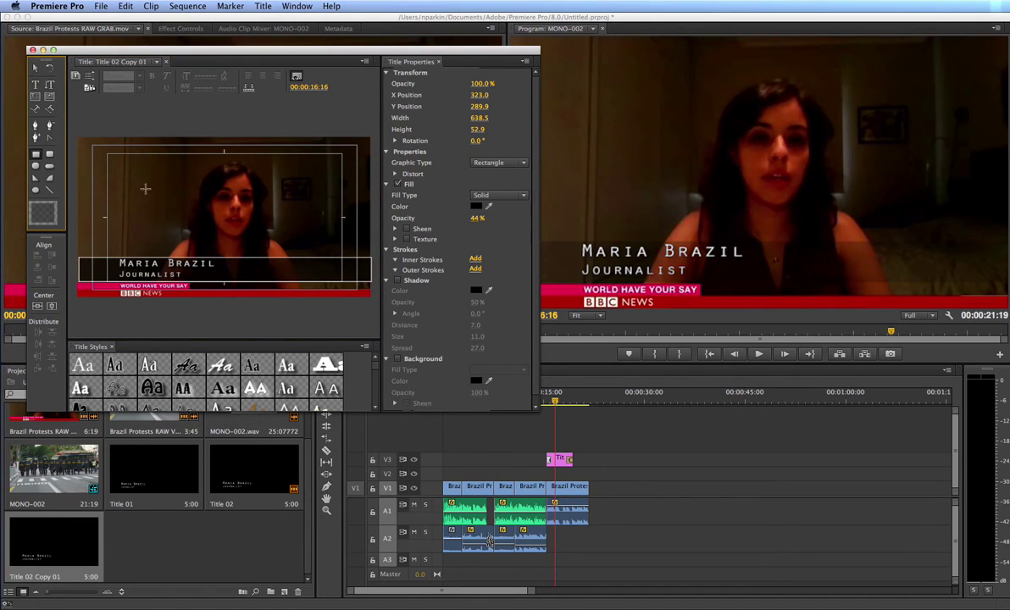
click(35, 67)
click(158, 262)
double_click(192, 262)
key(shift+Left)
key(shift+Left)
key(shift+Left)
key(shift+Left)
key(shift+Left)
key(shift+Left)
key(shift+Left)
key(shift+Left)
key(shift+Left)
key(shift+Left)
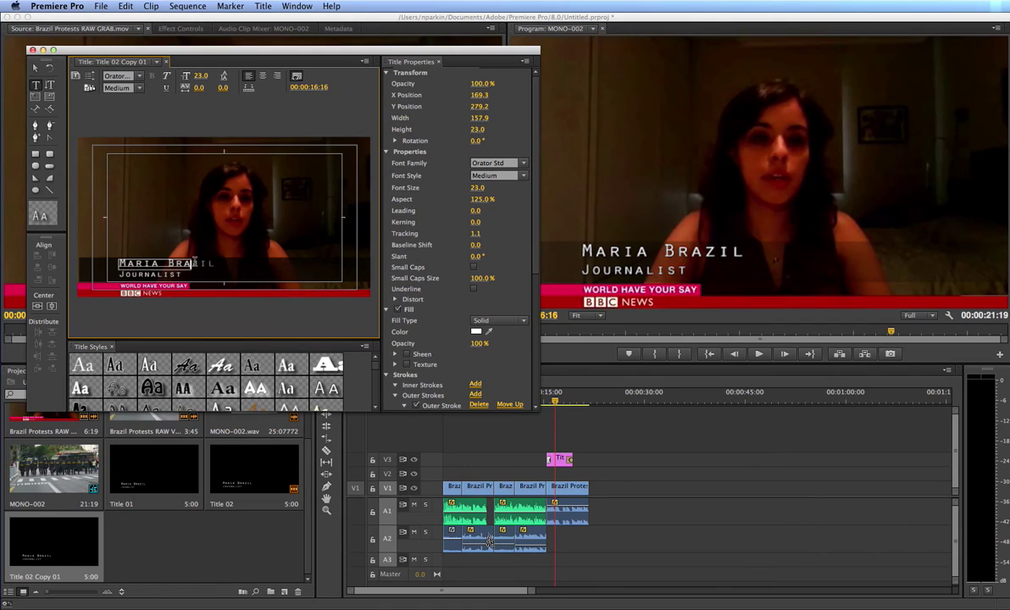
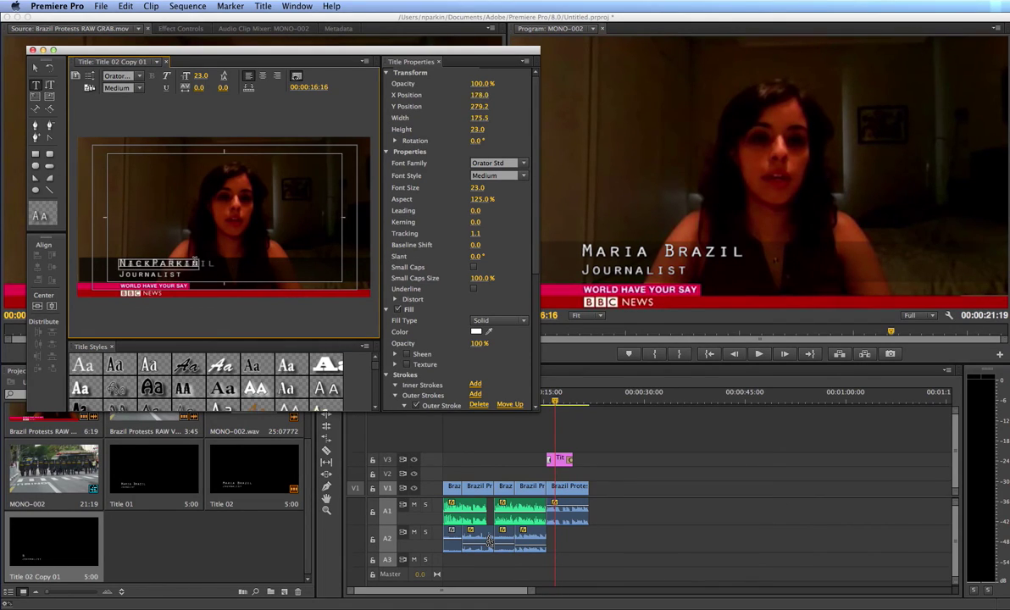
key(shift+Down)
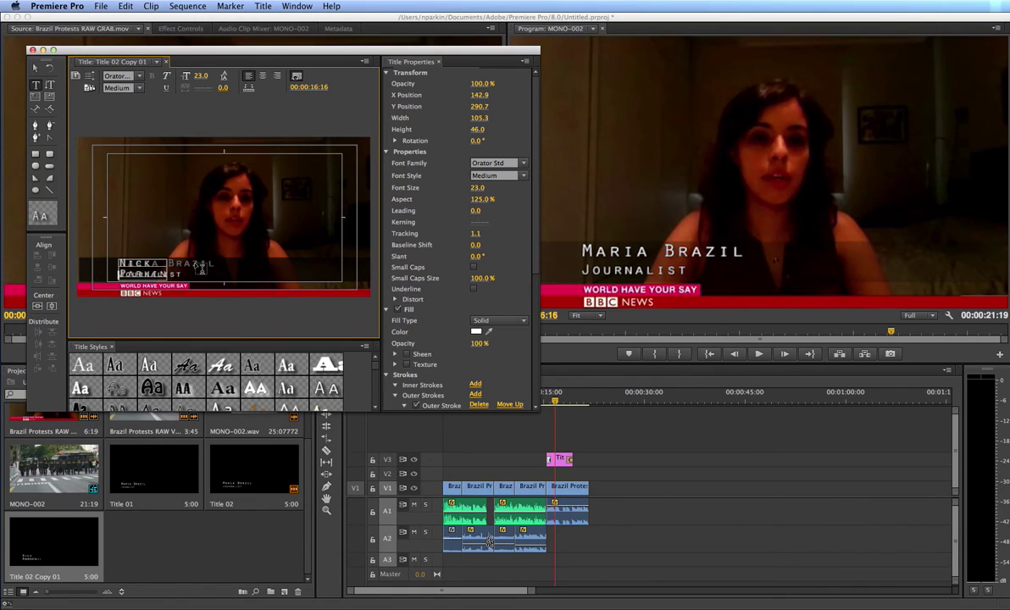
click(200, 222)
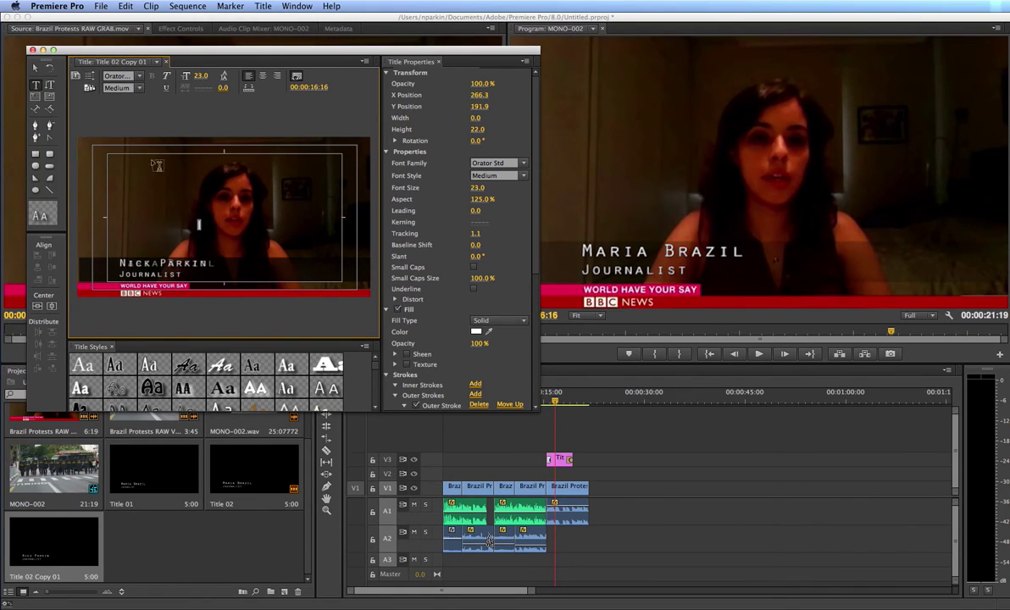
click(34, 68)
click(32, 50)
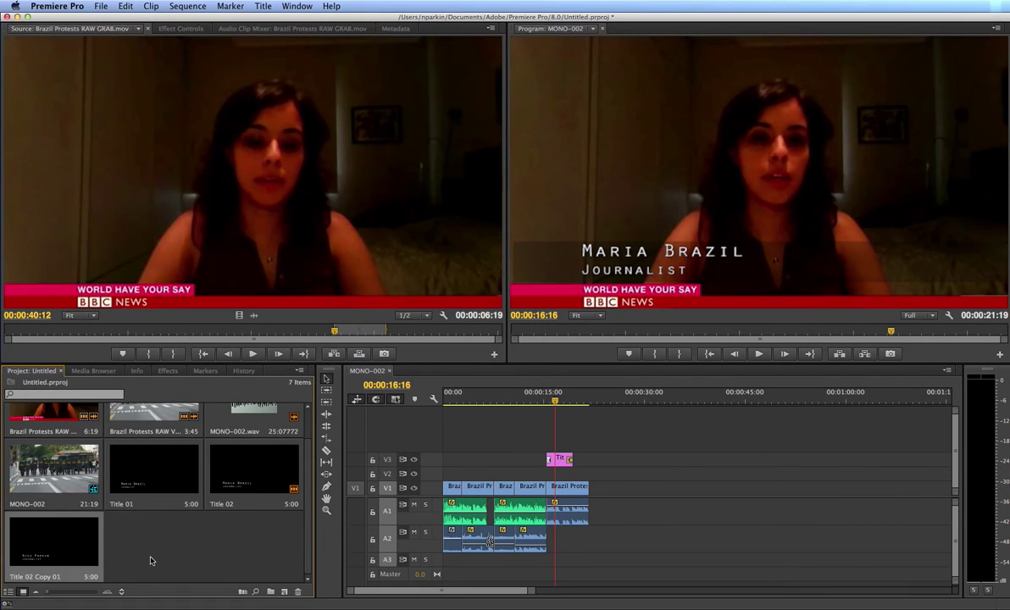
Step: Drop Title 02 Copy 01 onto V3 at the playhead within the protest footage
click(100, 549)
drag(554, 400, 515, 401)
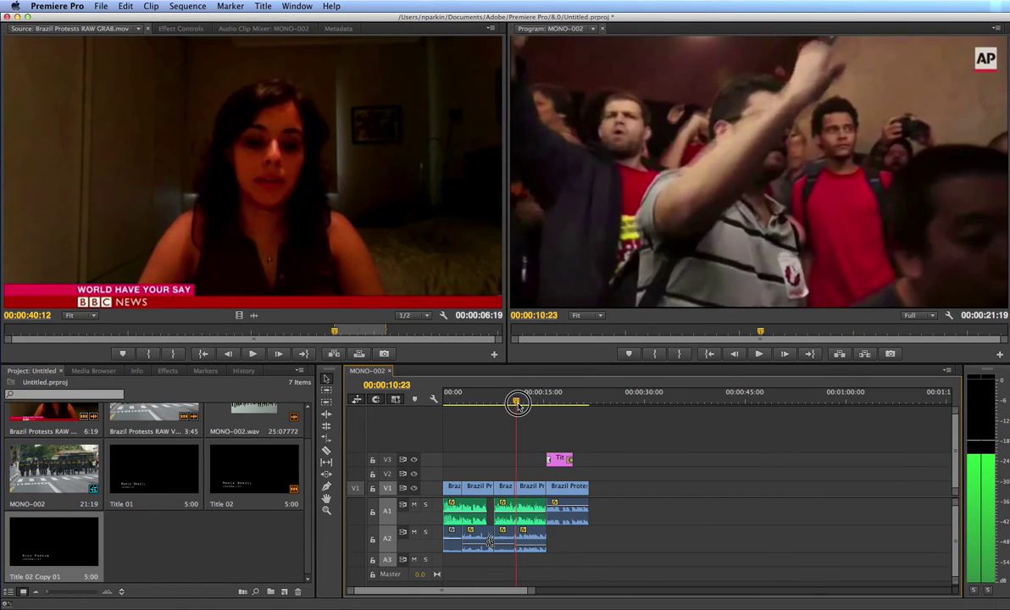
drag(73, 550, 508, 461)
Step: Scrub between the two lower thirds to review both titles over the footage
drag(516, 400, 520, 400)
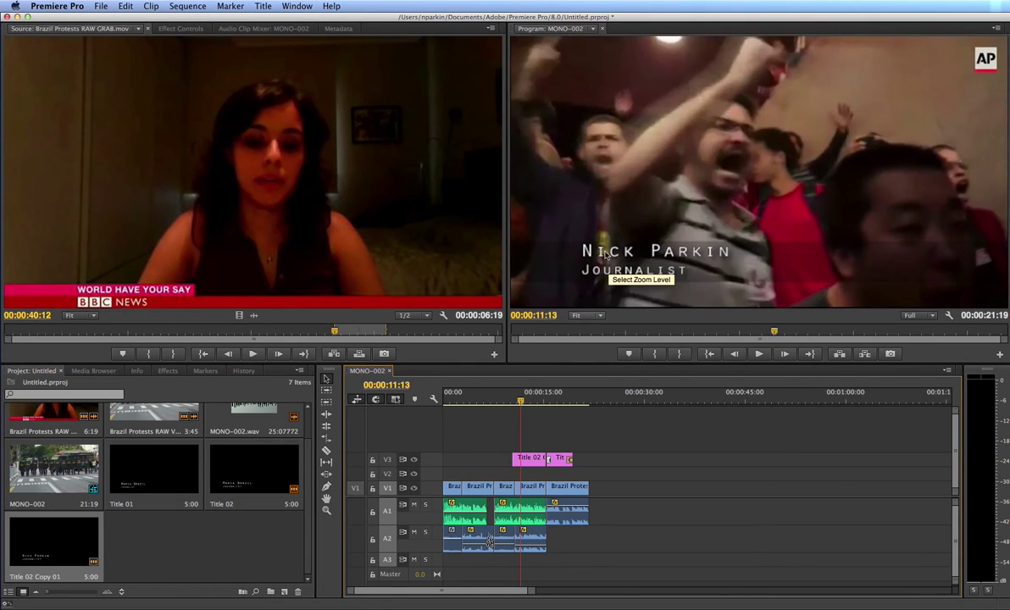
click(560, 400)
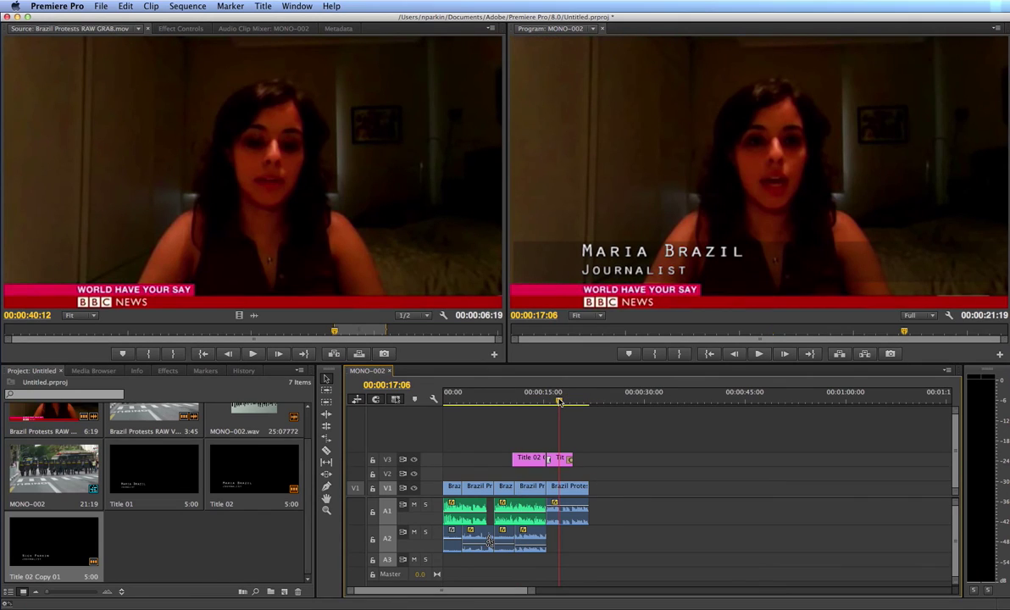
drag(559, 402, 533, 400)
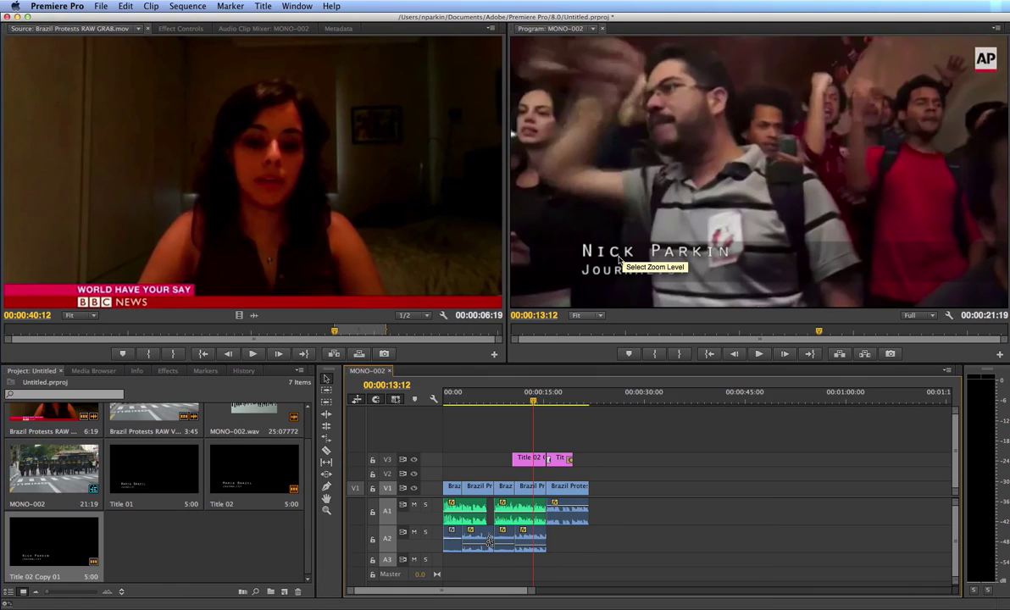
click(530, 458)
drag(537, 404, 561, 399)
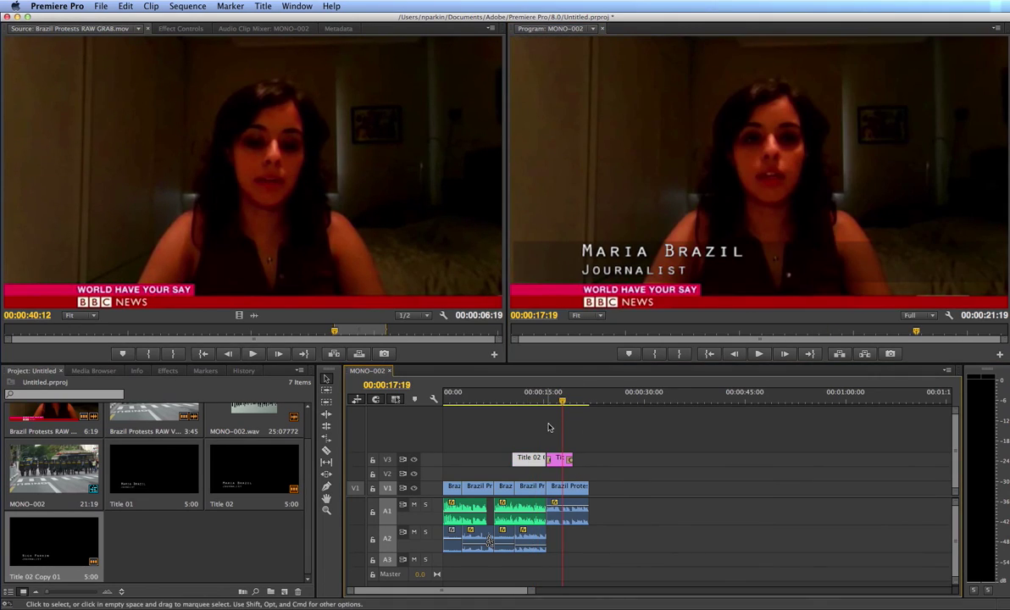
click(537, 401)
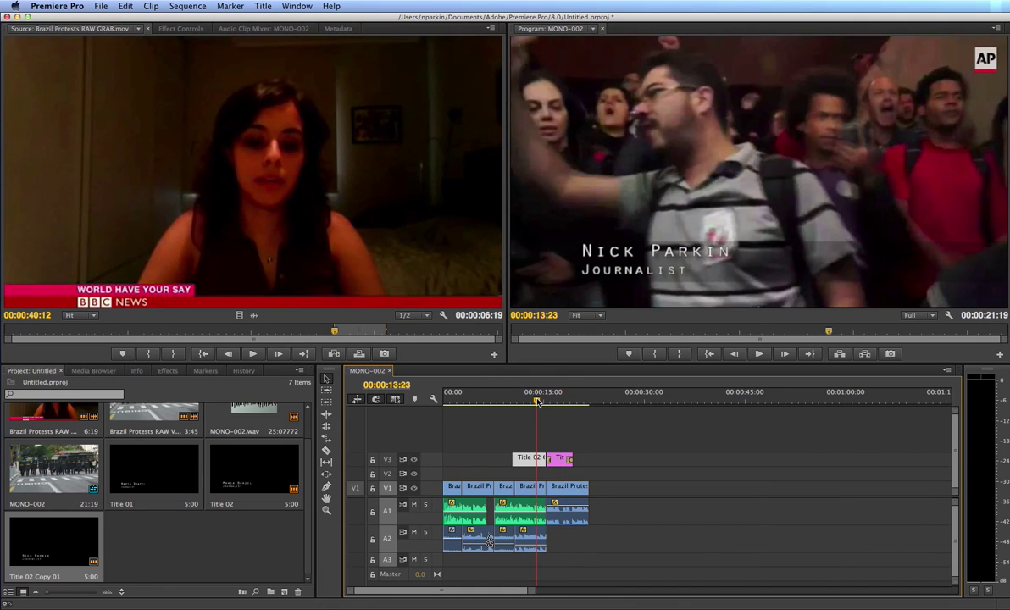